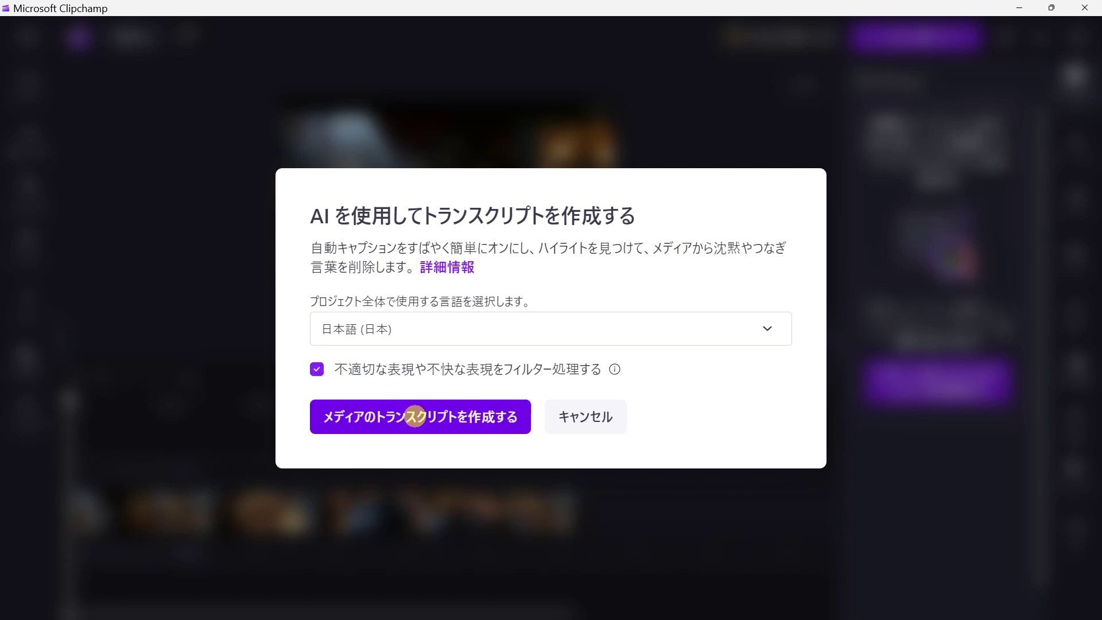
- Generate the project's Japanese transcript with AI and copy its full text into a blank Notepad document
left_click(415, 416)
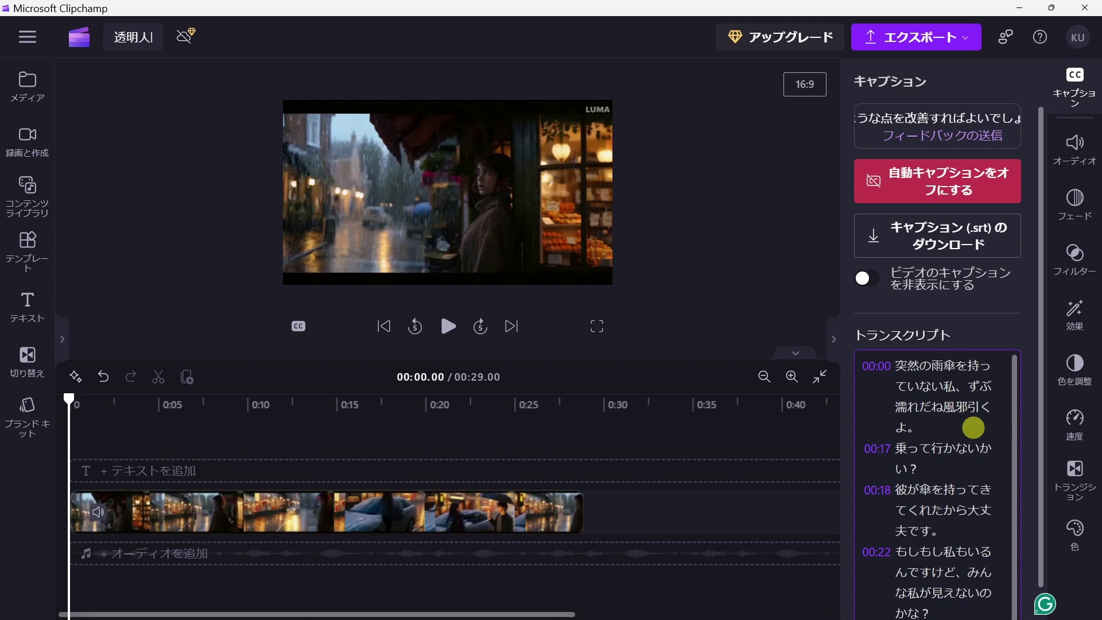
left_click(973, 427)
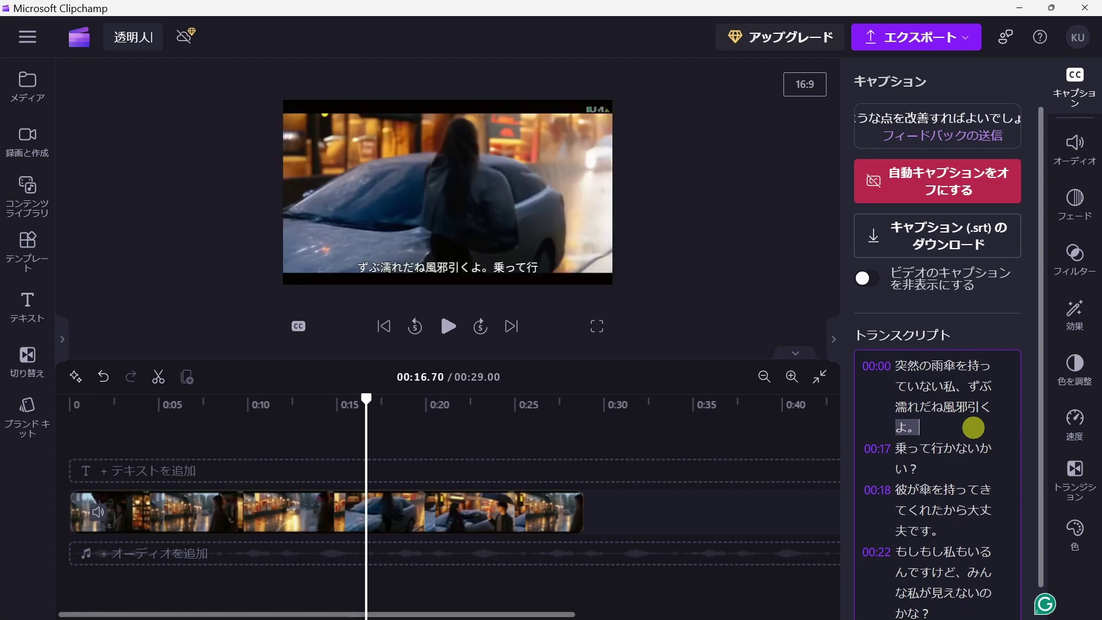
key("ctrl+a")
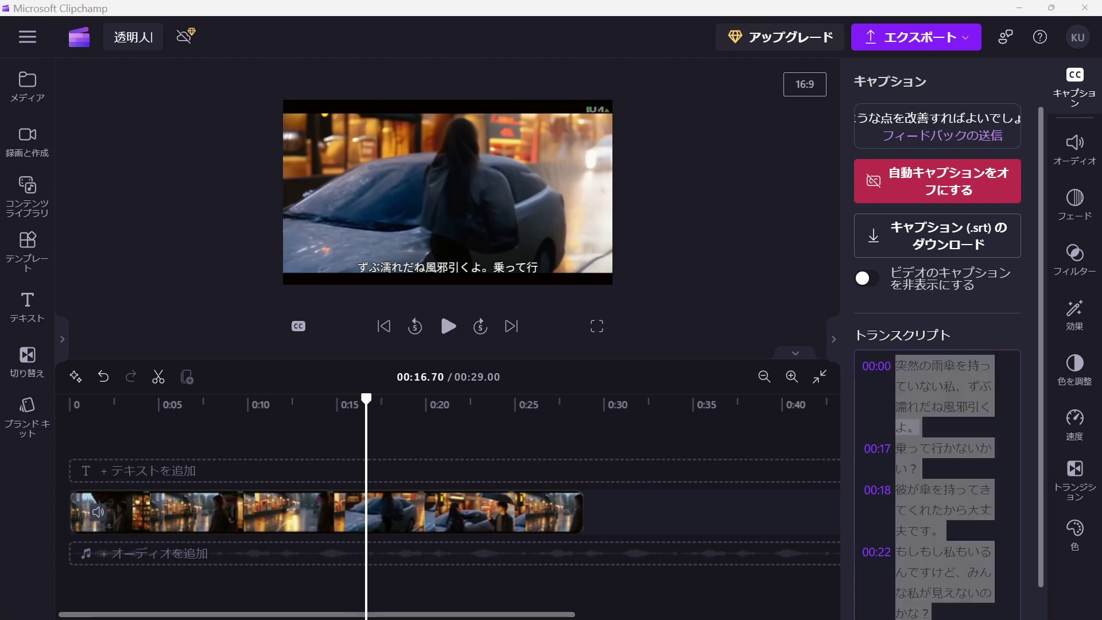
type("突然の雨傘を持っていない私、ずぶ濡れだね風邪引くよ。  乗って行かないかい？  彼が傘を持ってきてくれたから大丈夫です。  もしもし私もいるんですけど、みんな私が見えないのかな？")
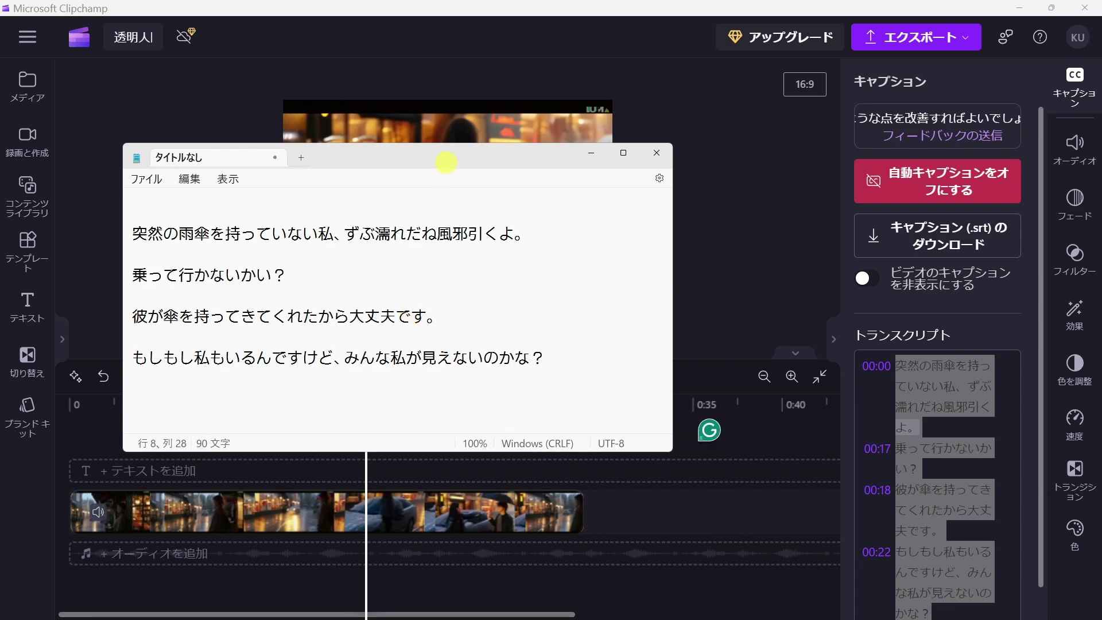
left_click_drag(447, 162, 365, 66)
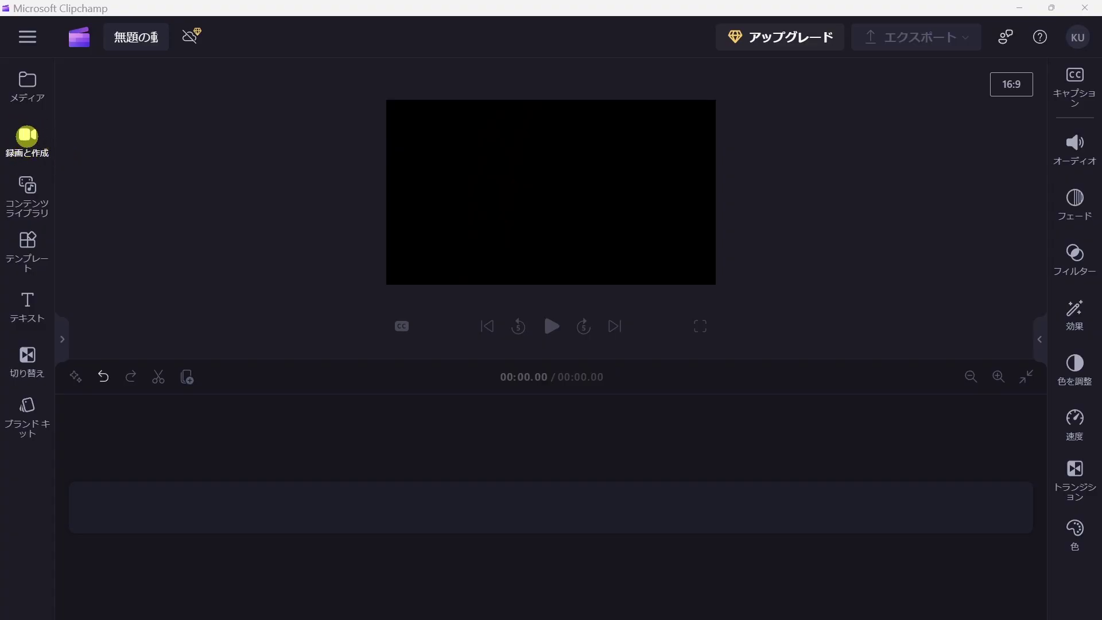
- Add a text-to-speech clip with the voice Aoi (碧衣) and enter the four-sentence transcript as its text
left_click(27, 136)
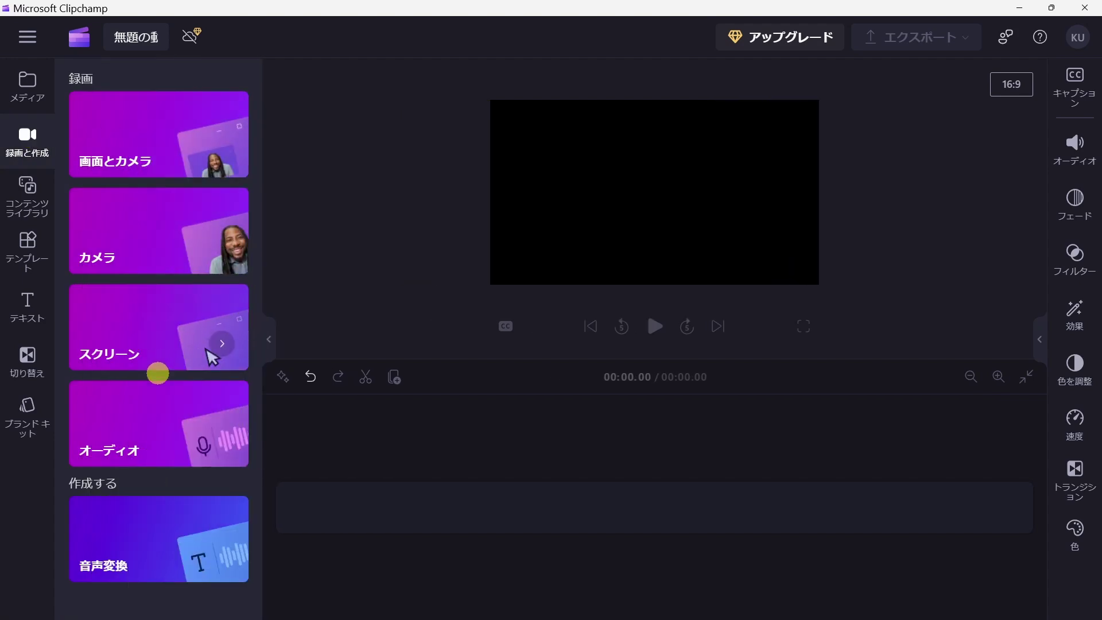
mouse_move(154, 539)
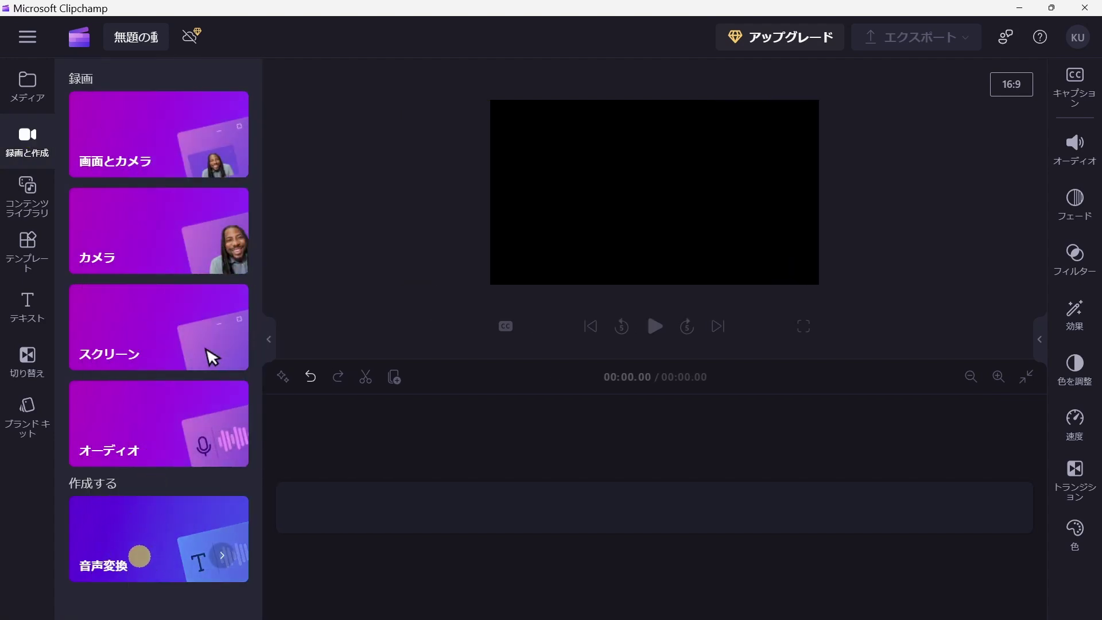
left_click(140, 555)
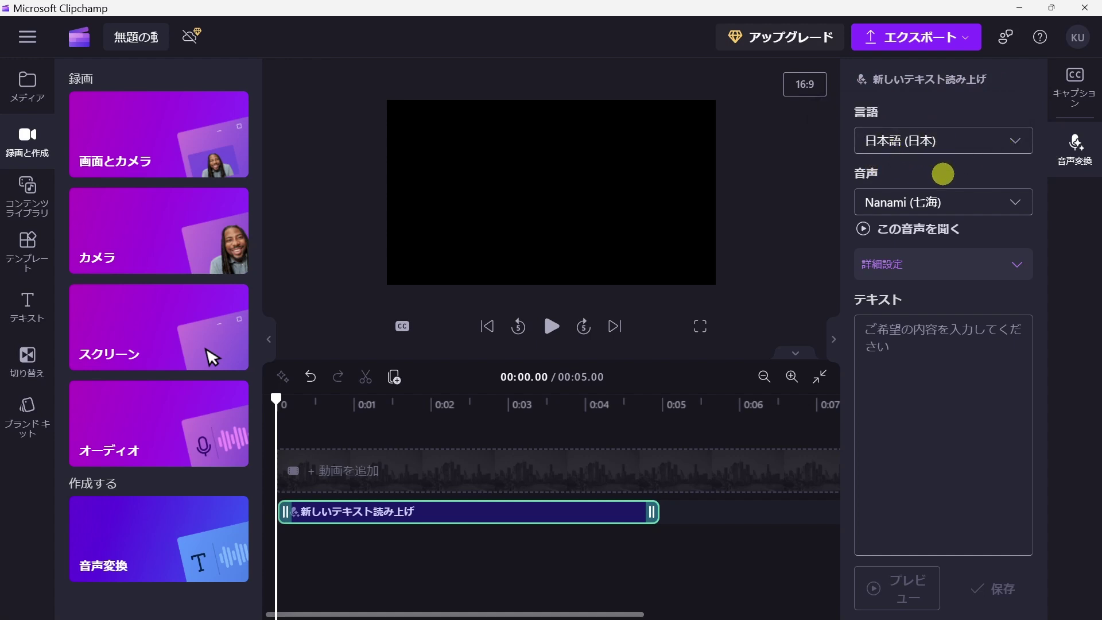
left_click(930, 203)
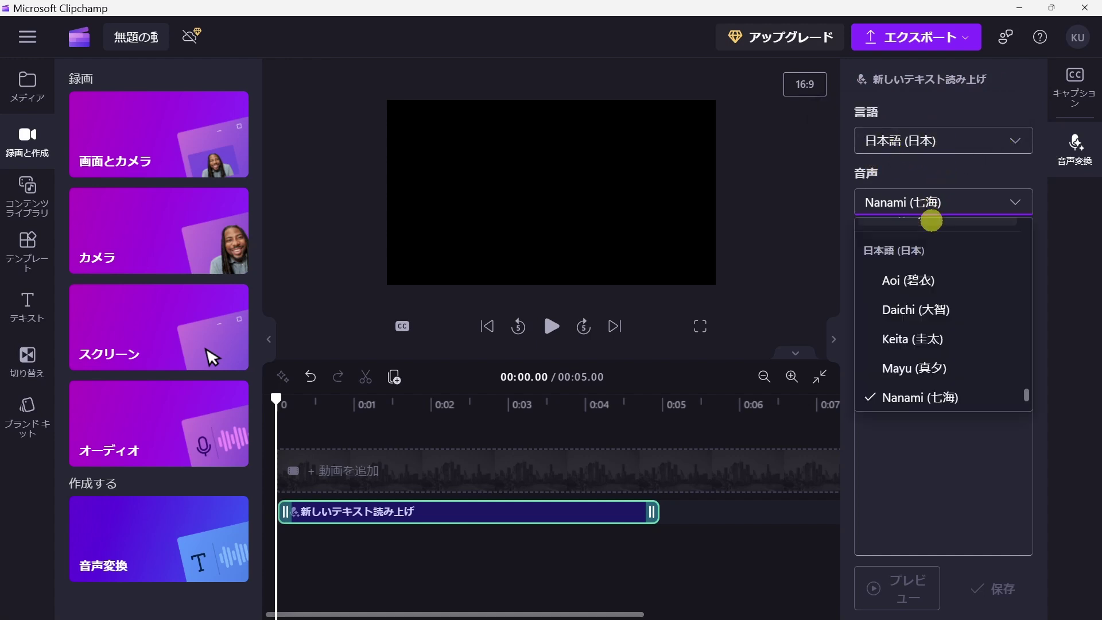
left_click(928, 277)
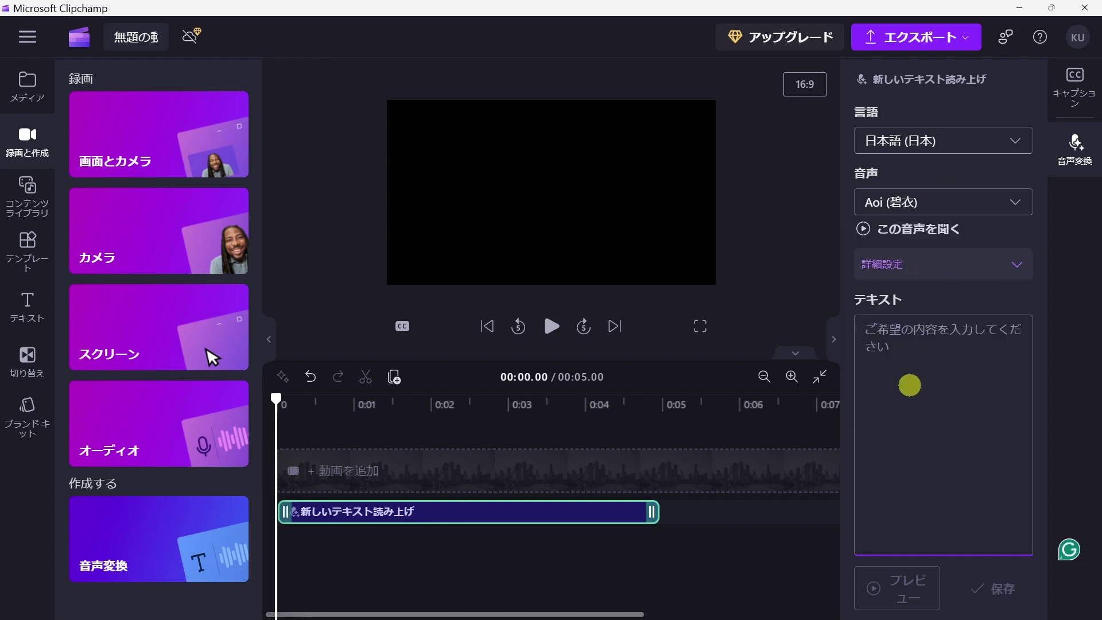
left_click(910, 385)
type("突然の雨傘を持っていない私、ずぶ濡れだね風邪引くよ。  乗って行かないかい？  彼が傘を持ってきてくれたから大丈夫です。  もしもし私もいるんですけど、みんな私が見えないのかな？")
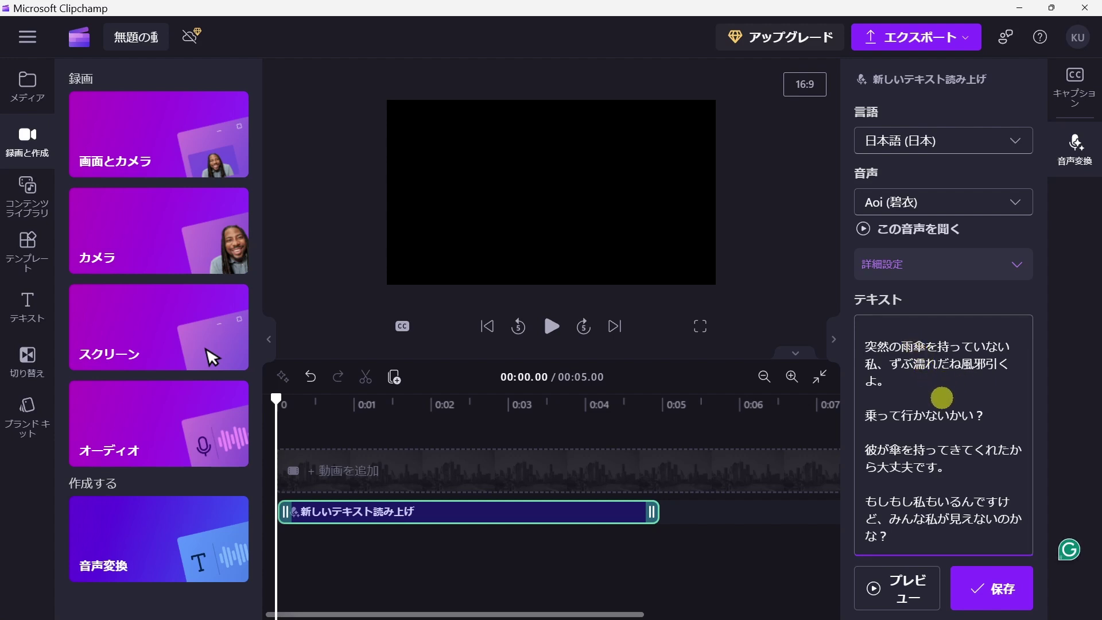
- Break the speech text into new lines after 突然の雨, 傘を持っていない私, ずぶ濡れだね and もしもし, and preview and save the speech clip
key("Return")
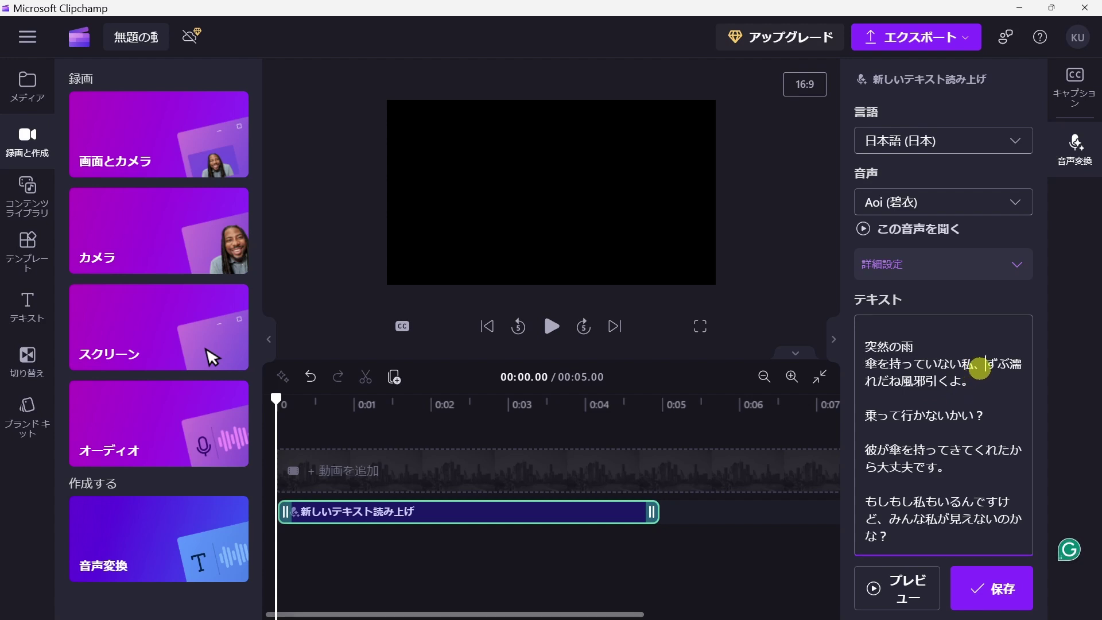
left_click(976, 367)
key("Return")
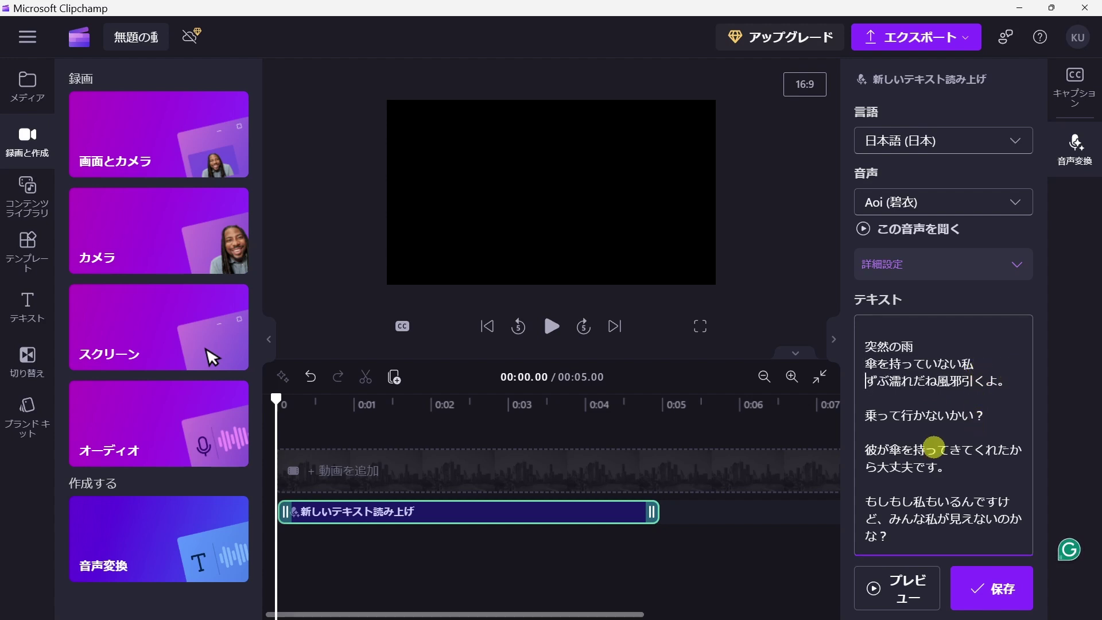
left_click(932, 381)
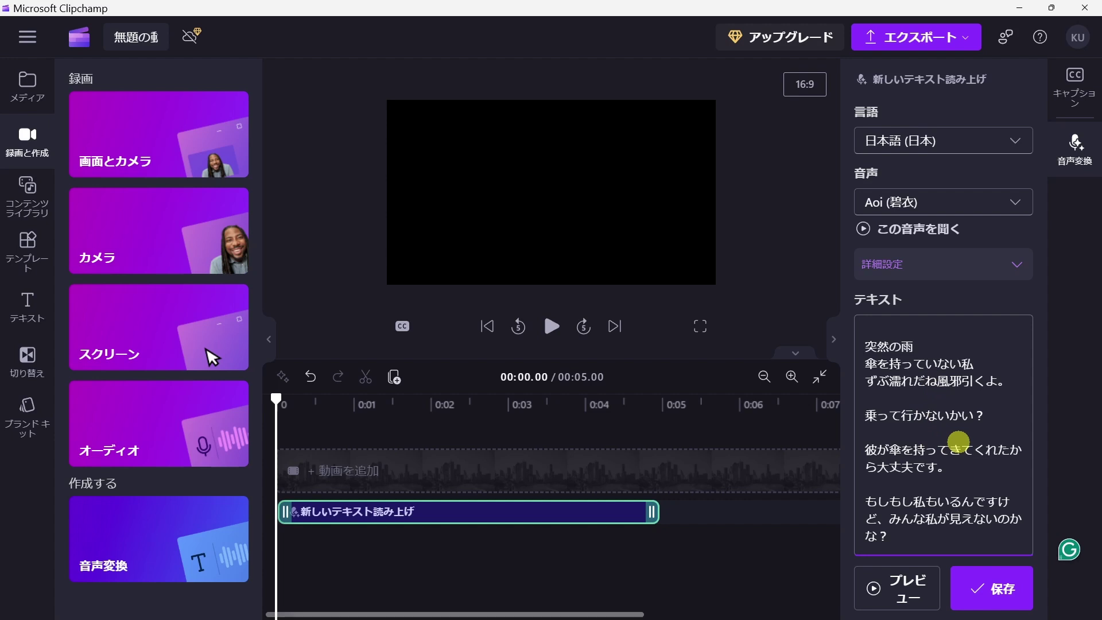
key("Return")
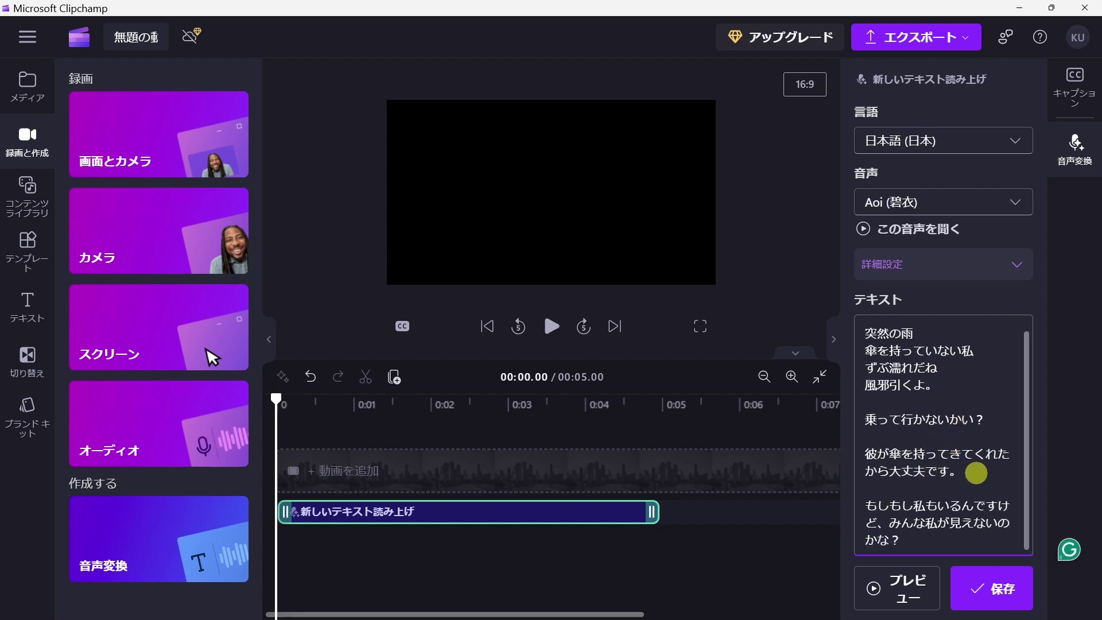
left_click(912, 505)
key("Return")
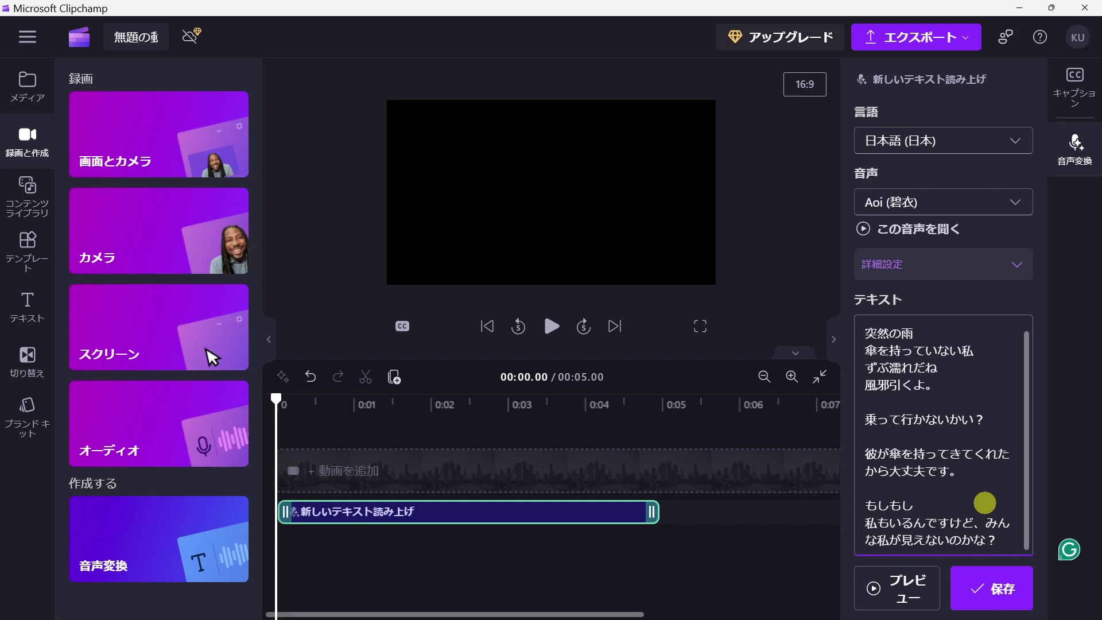
left_click(896, 584)
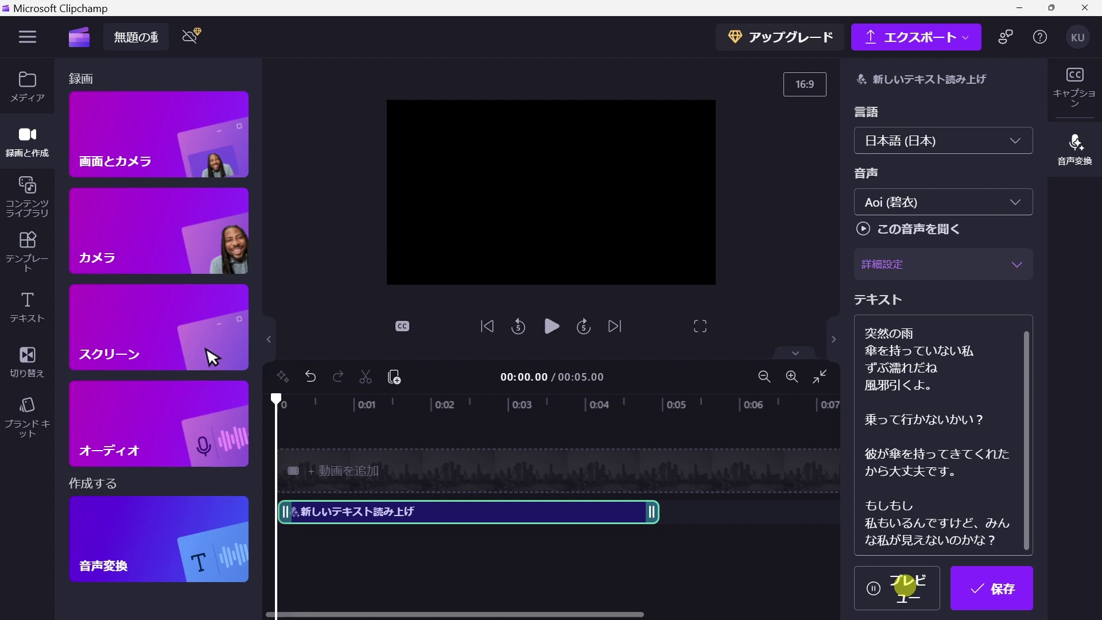
left_click(982, 585)
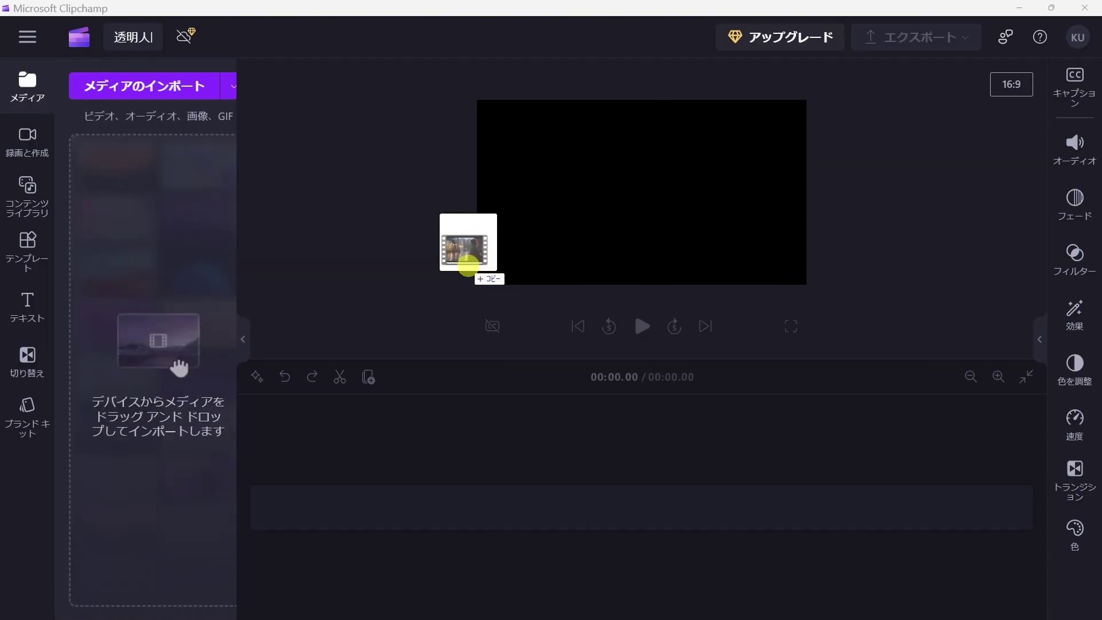
- Import the video 透明人間.mp4 and place it at the start of the timeline
left_click_drag(472, 295, 128, 166)
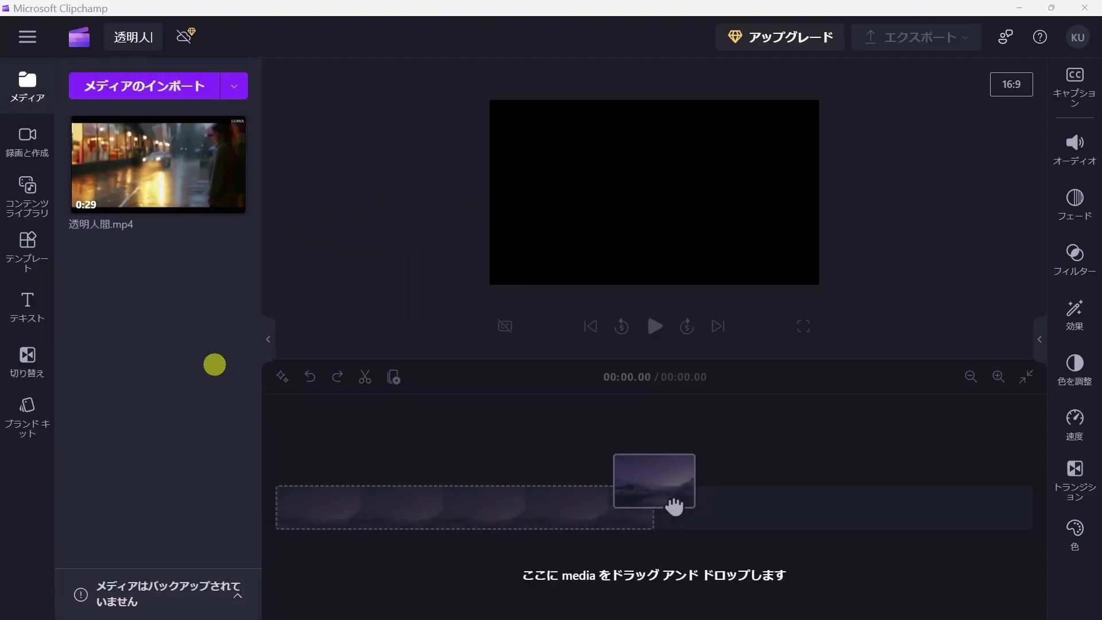
mouse_move(176, 181)
left_click_drag(173, 179, 369, 522)
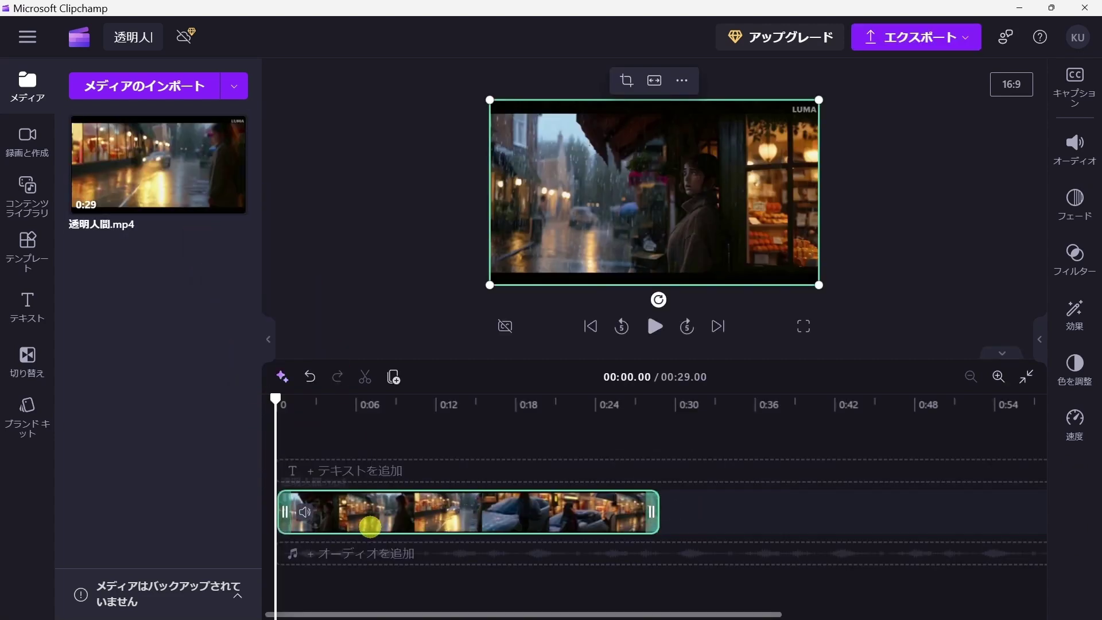
- Play the video from the start to about 4.35 seconds and split the clip there
left_click(1001, 375)
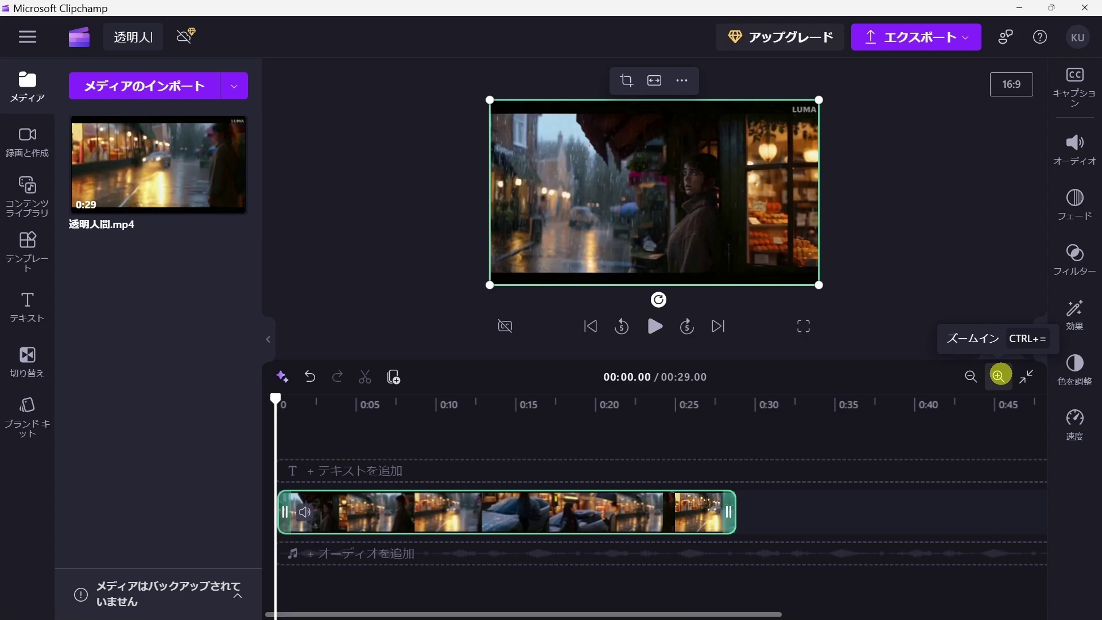
left_click(1001, 374)
left_click(651, 324)
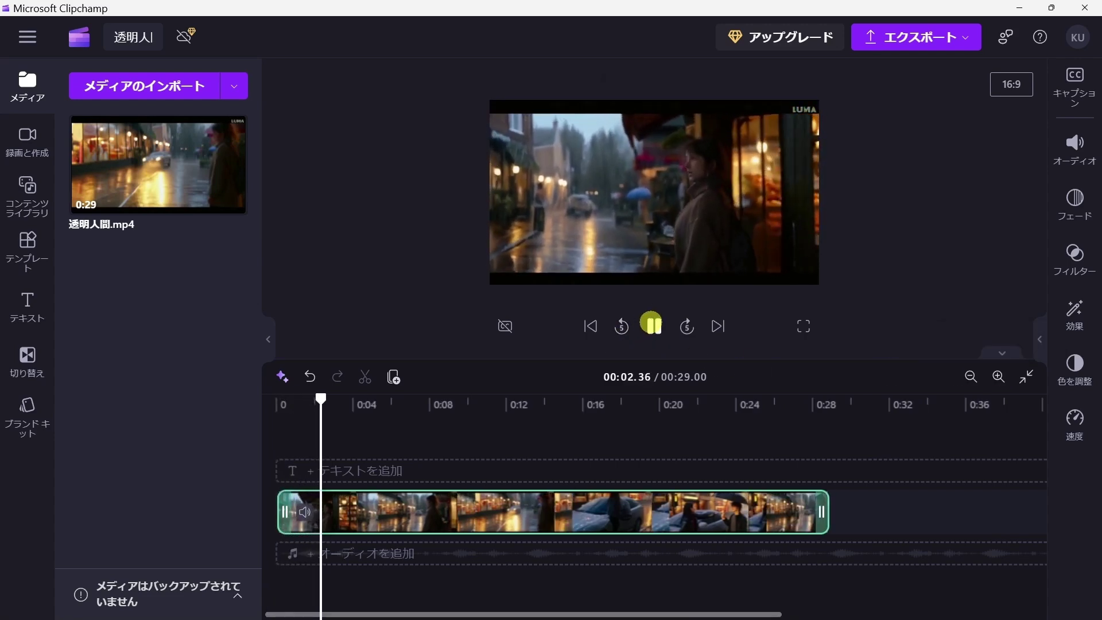
left_click(651, 325)
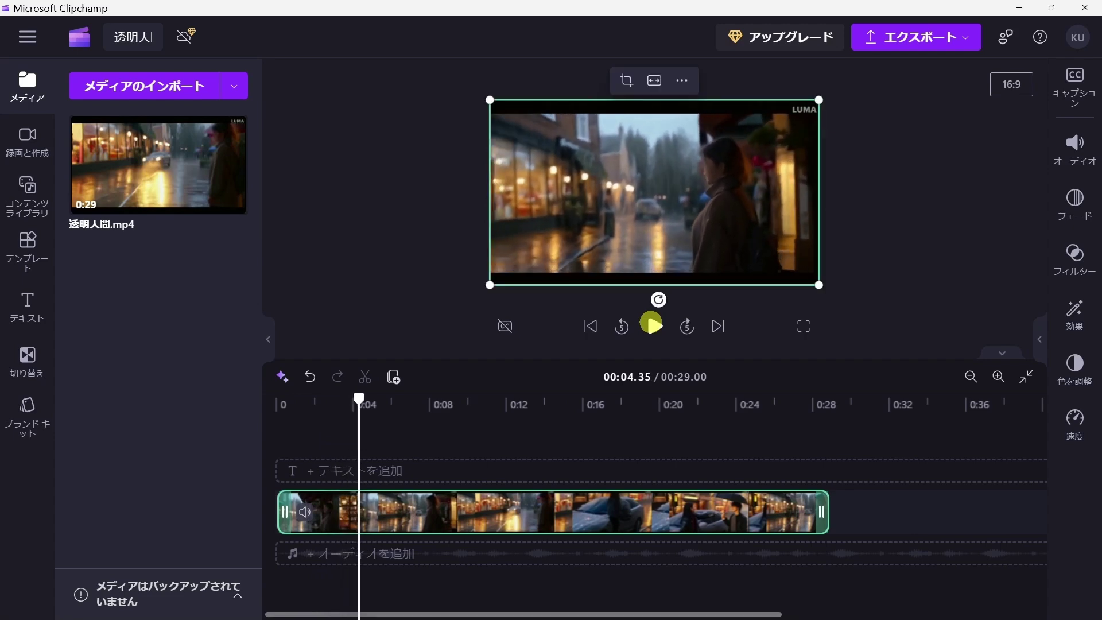
left_click(365, 376)
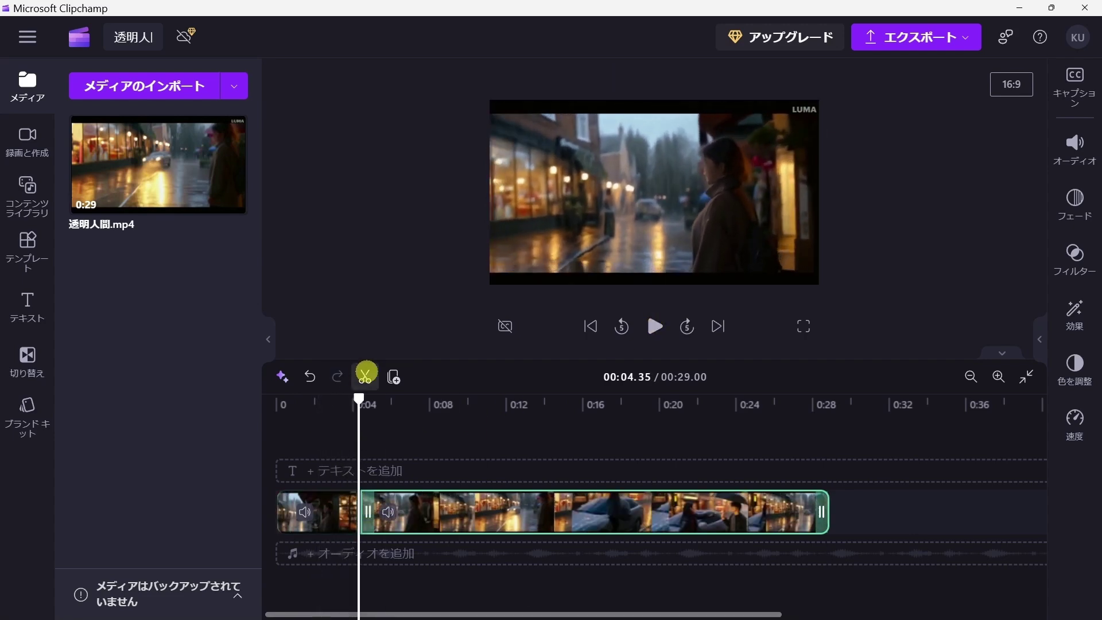
- Play on to about 13.31 seconds and split the clip there
left_click(653, 326)
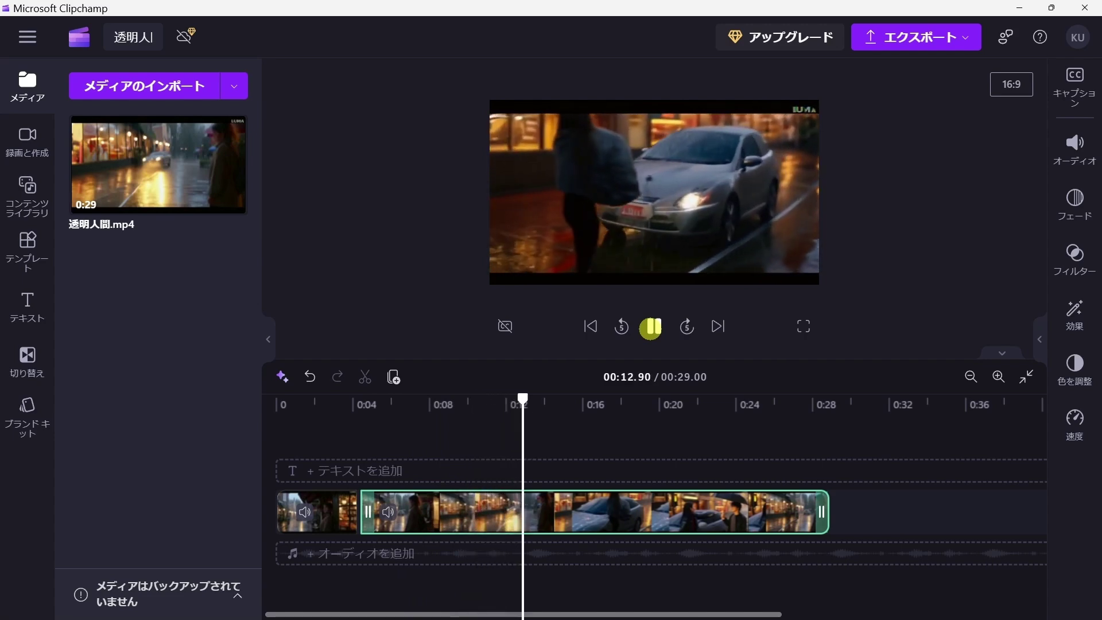
key("space")
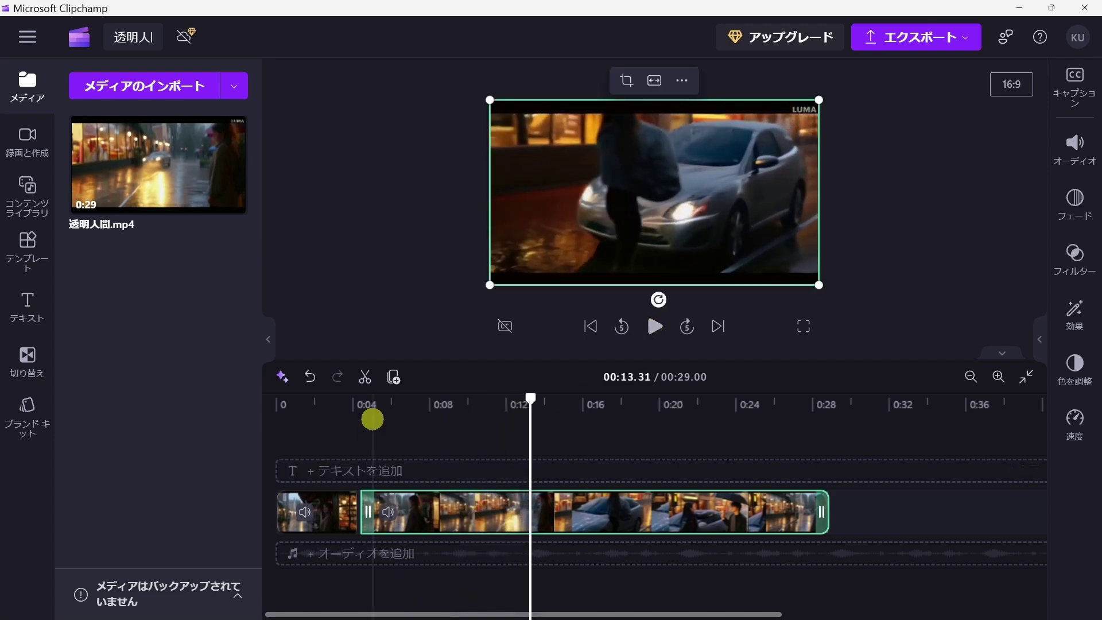
left_click(366, 375)
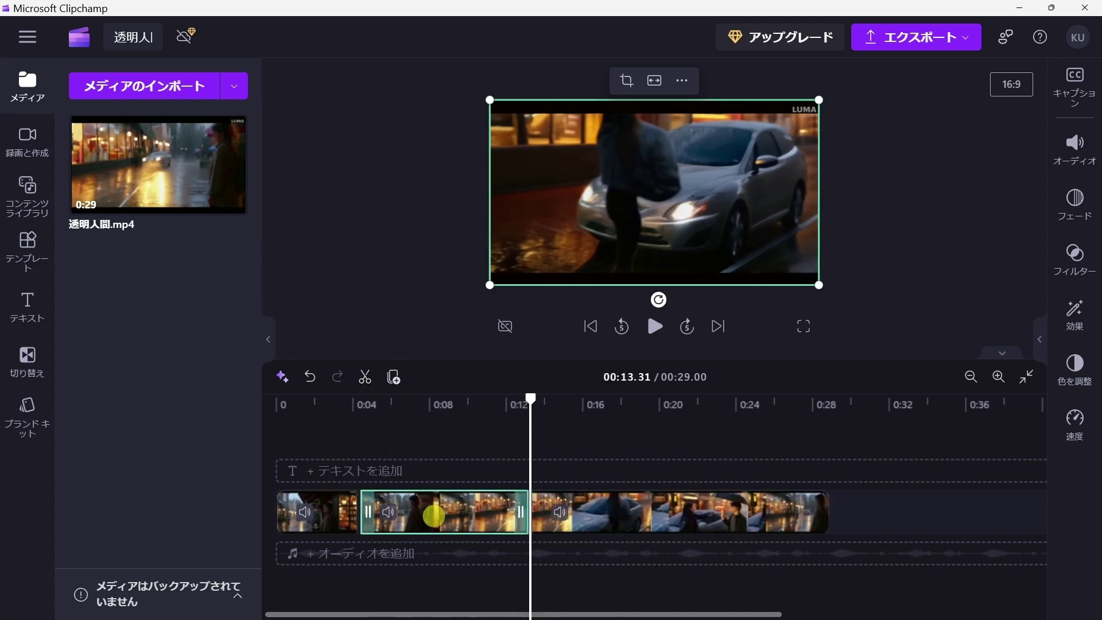
- Delete the middle segment between the two splits and close the gap it leaves
right_click(439, 508)
left_click(480, 328)
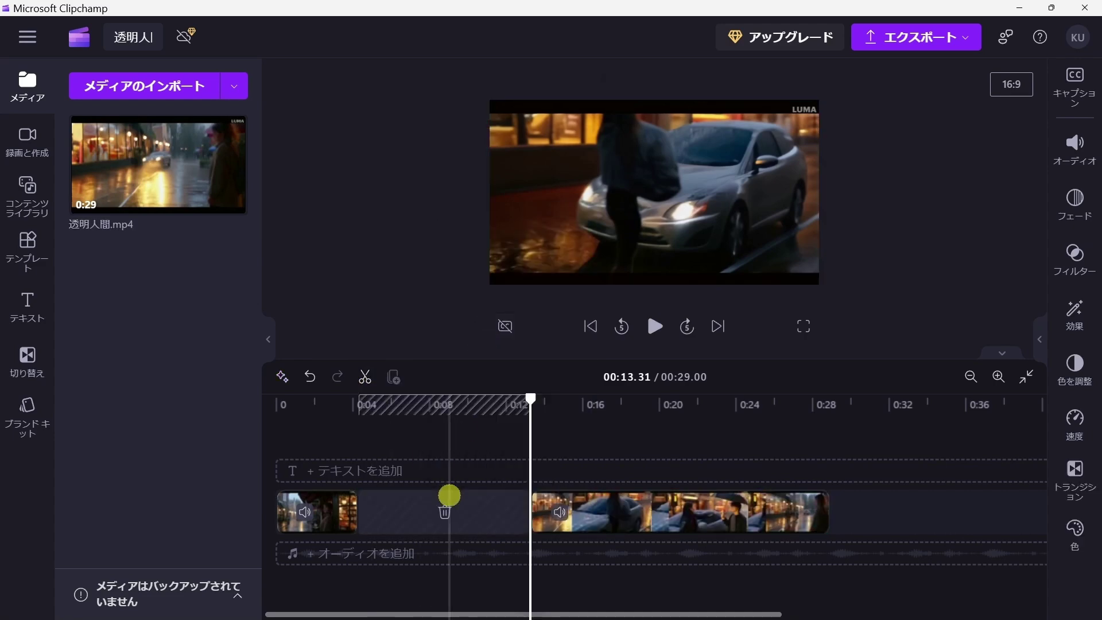
left_click(448, 510)
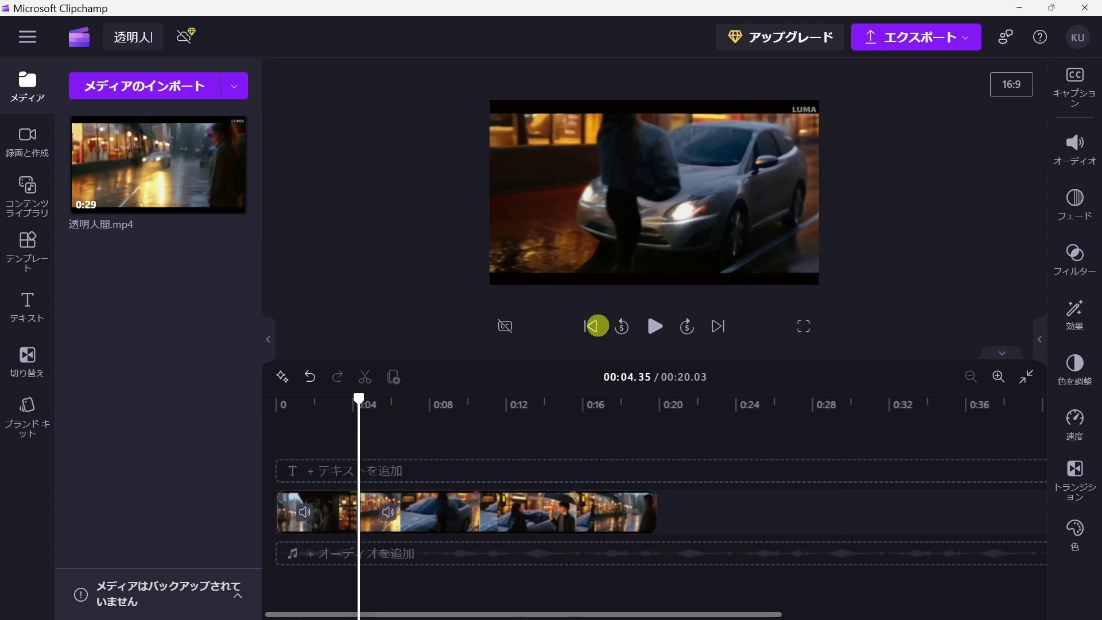
- Play the shortened video from the start to review the join between the two clips
left_click(593, 326)
left_click(653, 326)
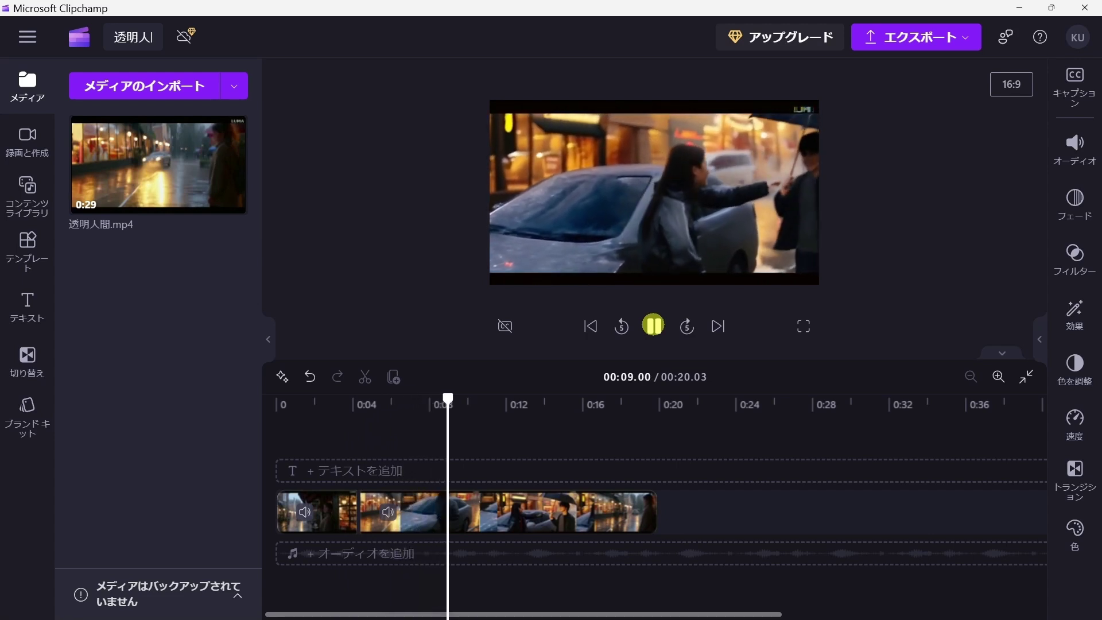
left_click(653, 326)
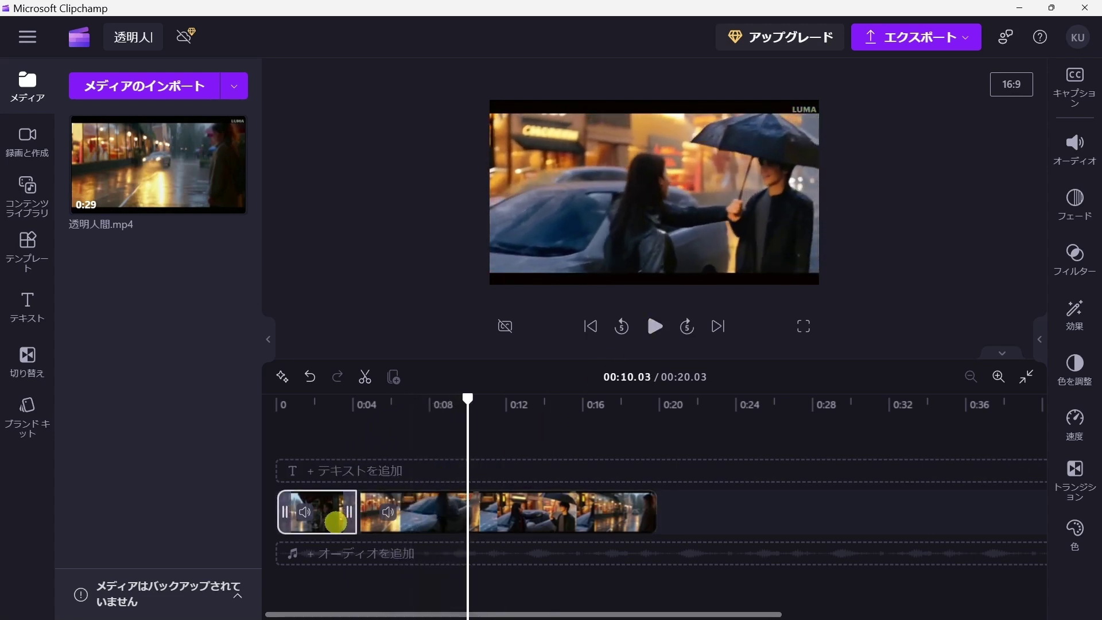
- Add a クロスブラー (cross blur) transition between the two clips
left_click(315, 511)
left_click(404, 520)
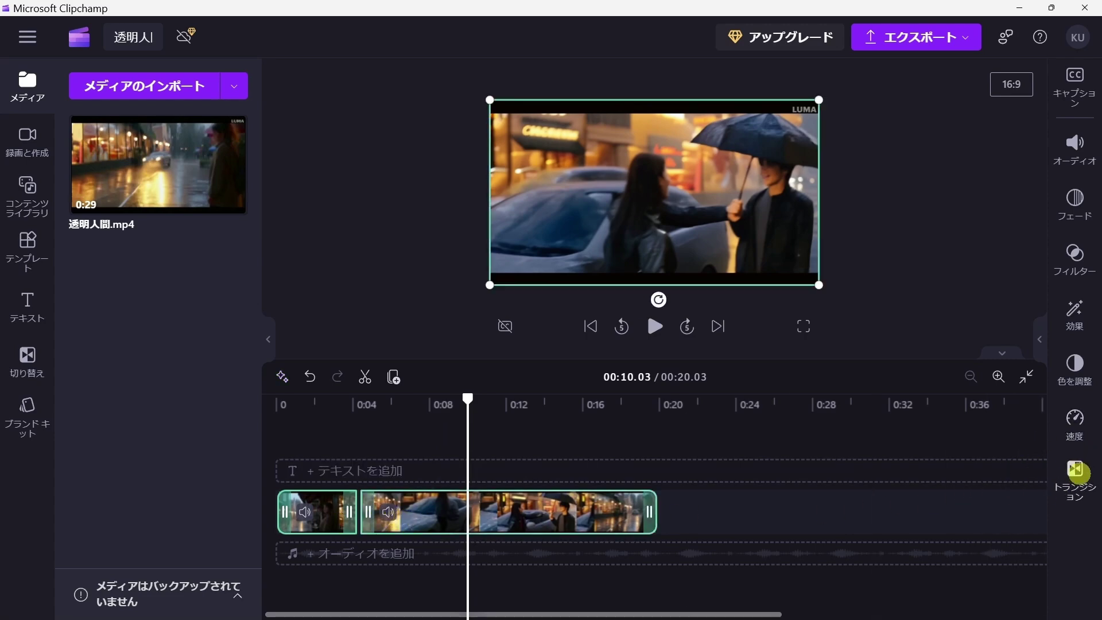
left_click(1074, 469)
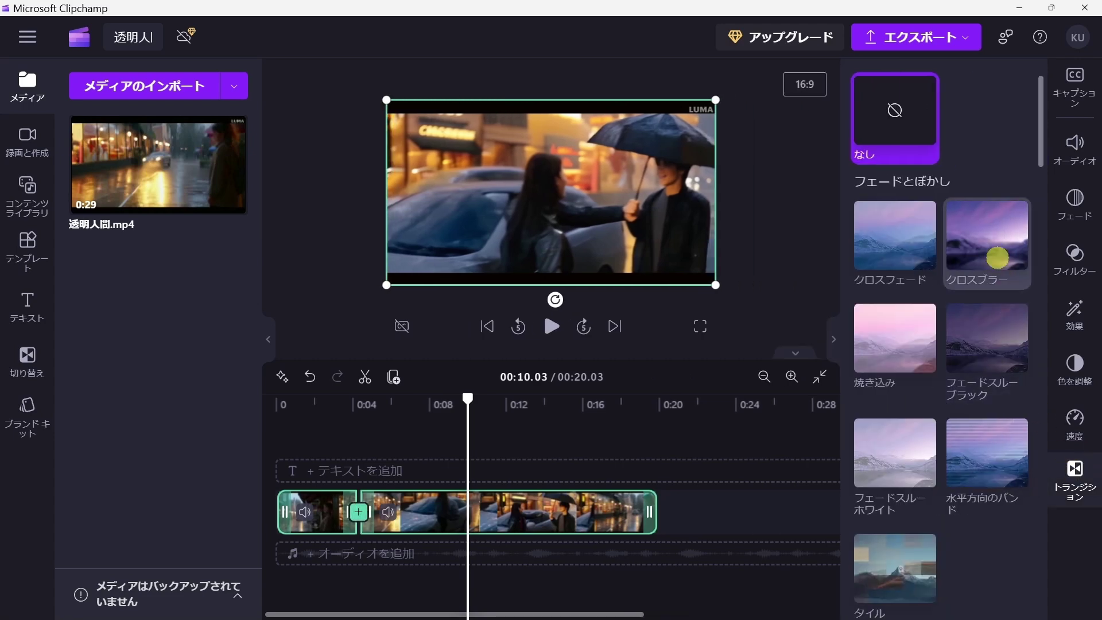
left_click(997, 258)
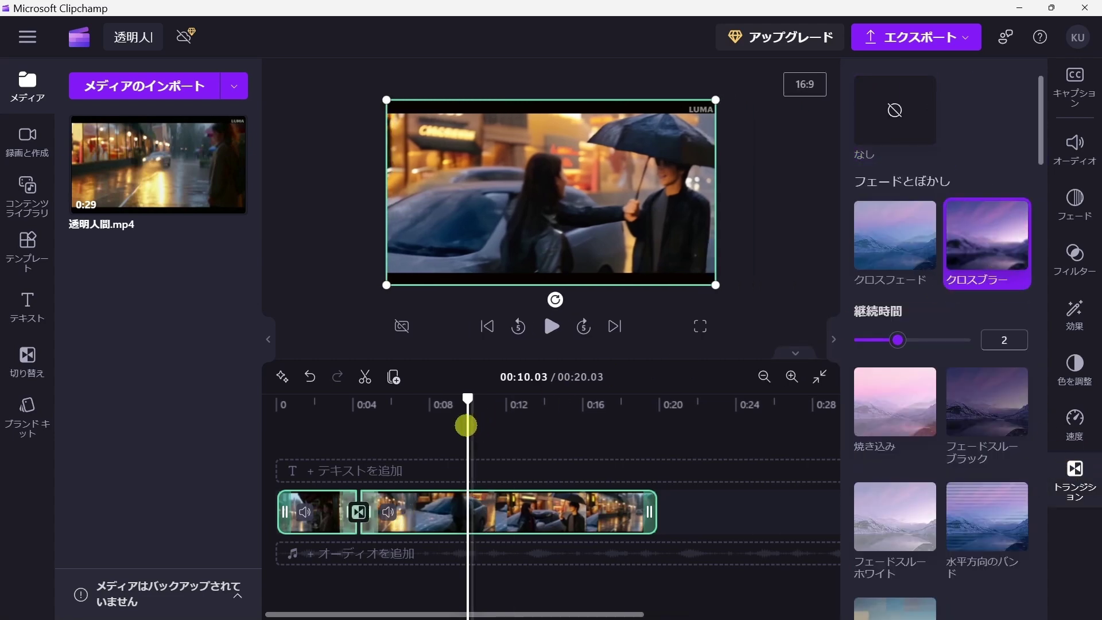
- Play the video from the start to review the cross blur transition between the two clips
left_click(332, 435)
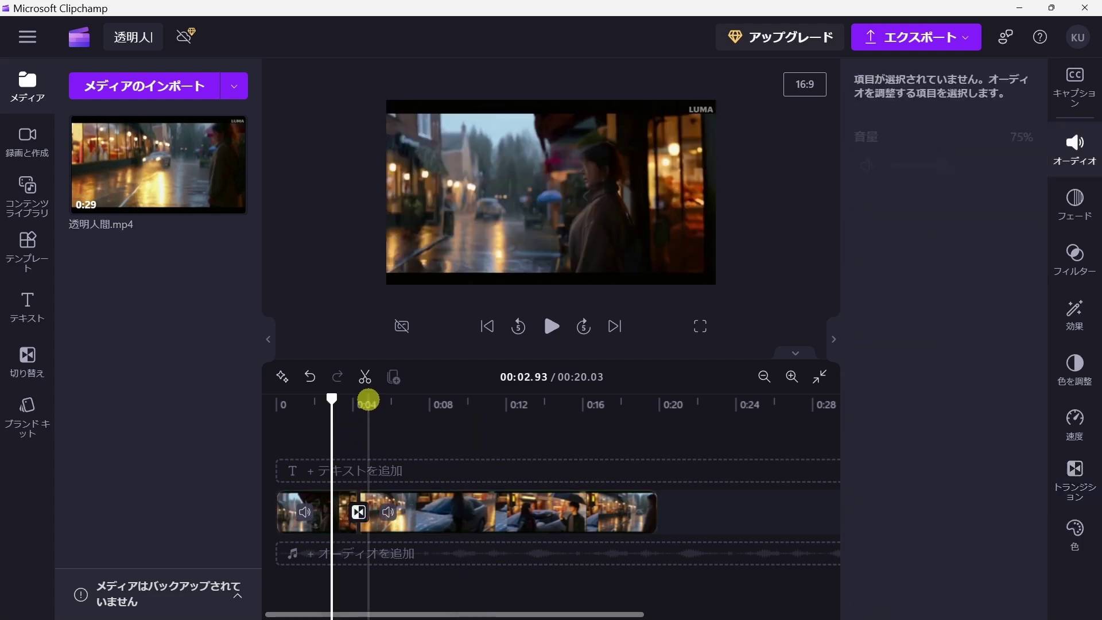
left_click(484, 323)
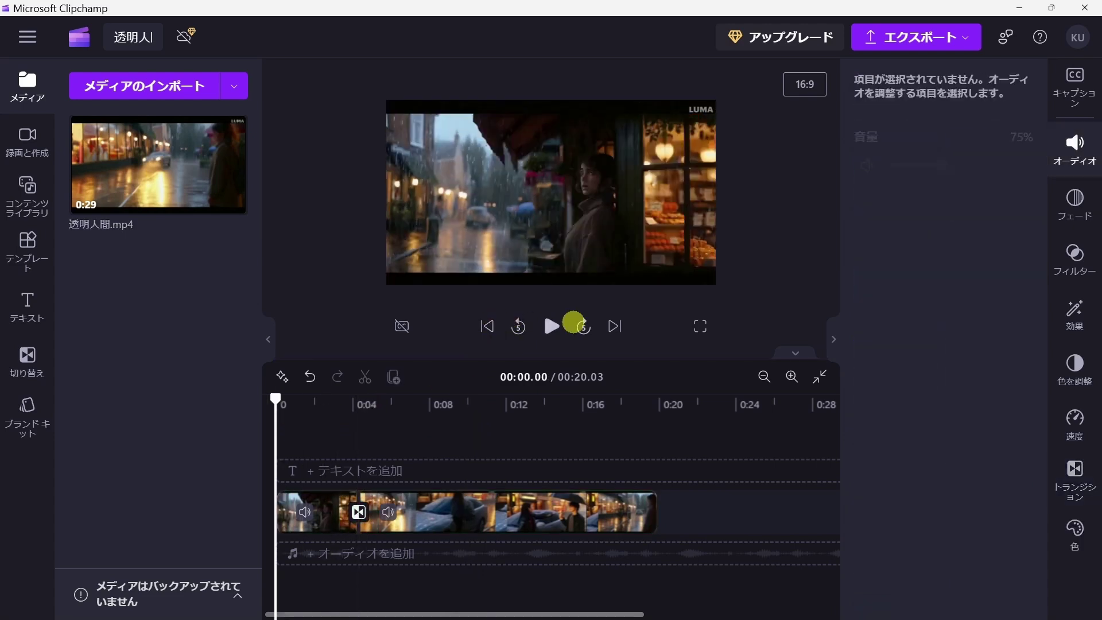
left_click(553, 329)
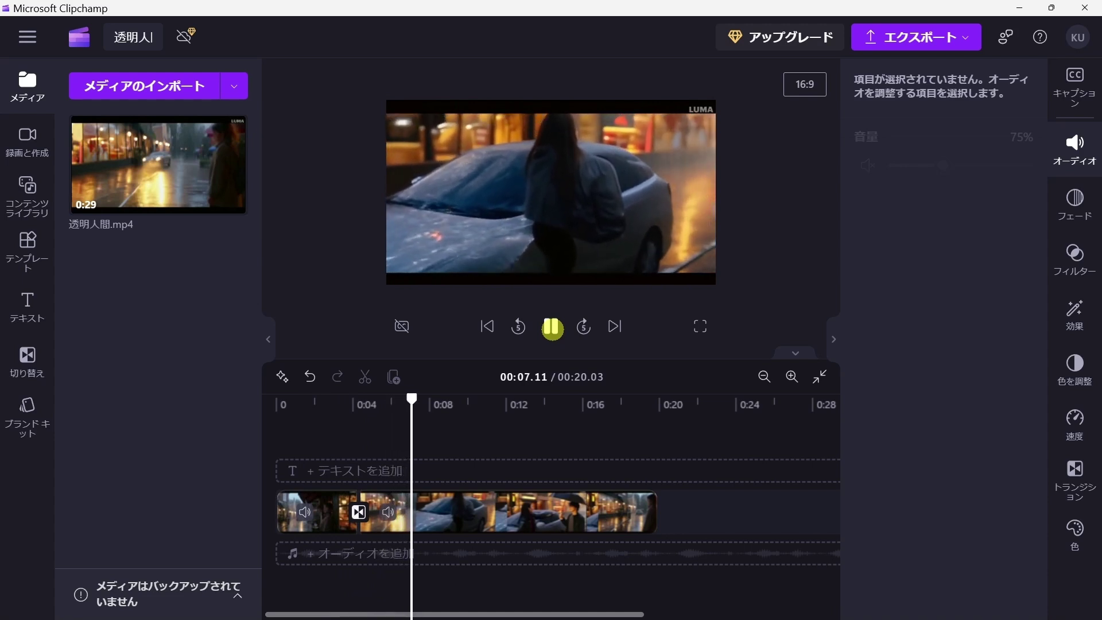
left_click(553, 328)
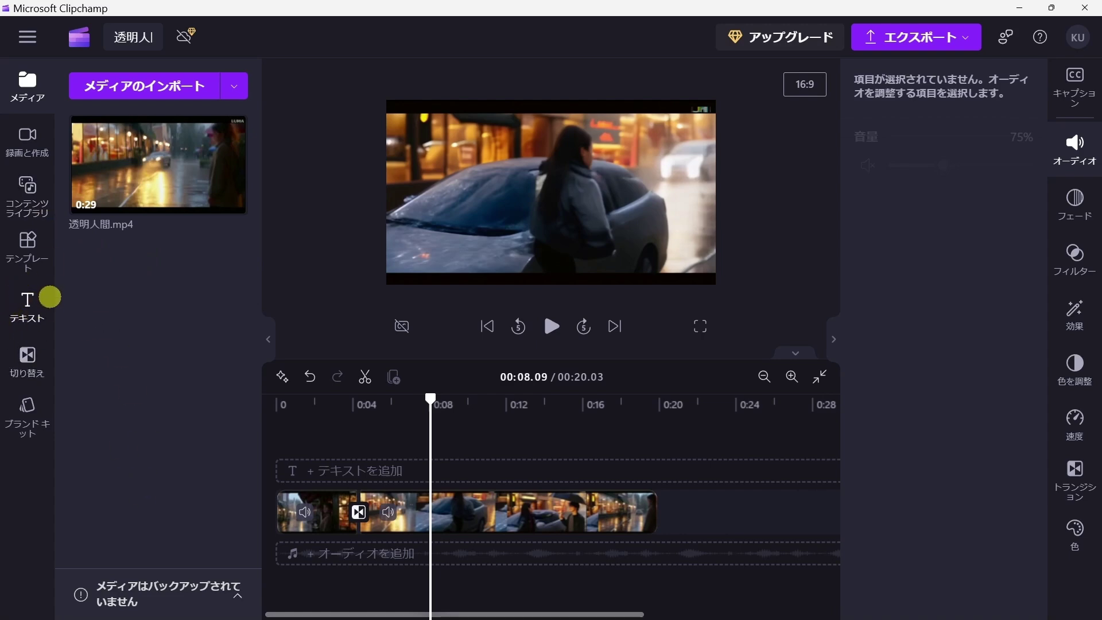
- Add a plain Text title to the timeline and move it to the start of the video
left_click(21, 310)
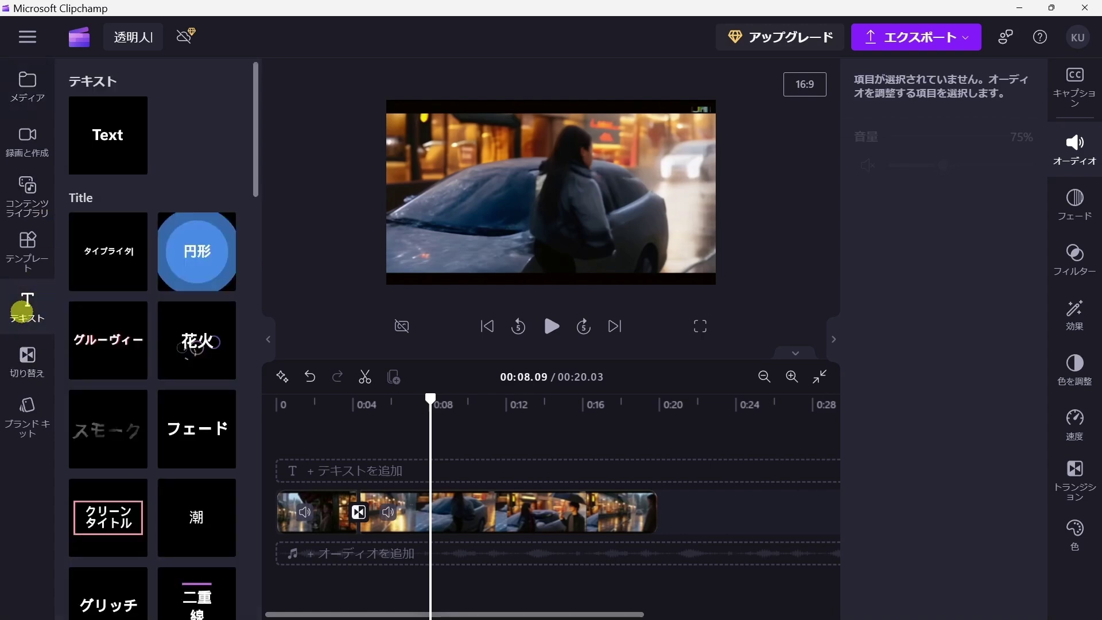
mouse_move(112, 139)
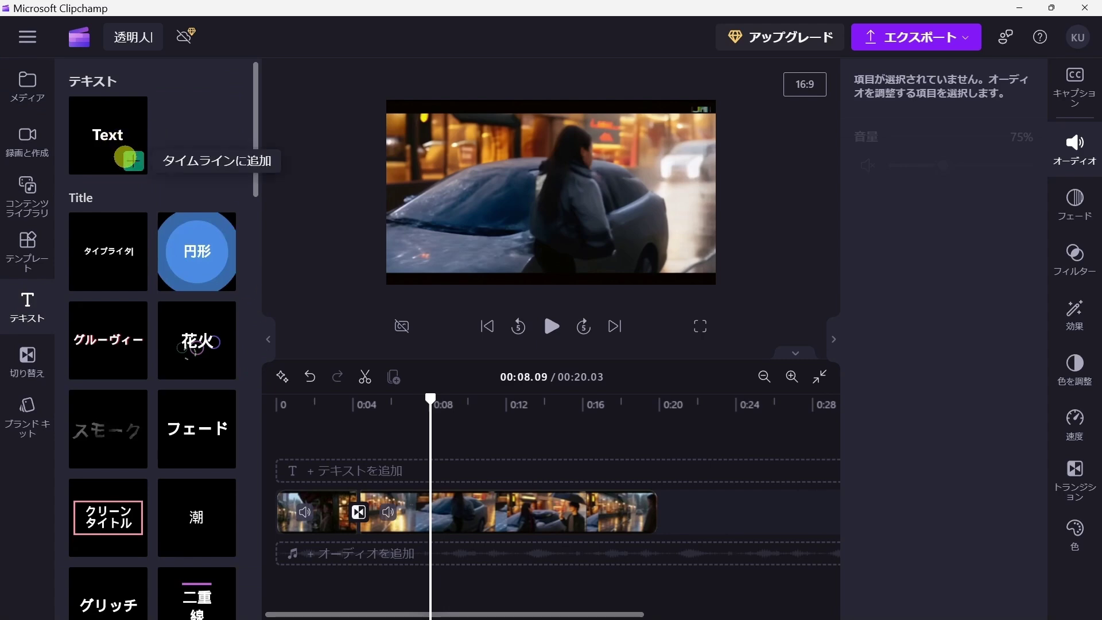
left_click(131, 159)
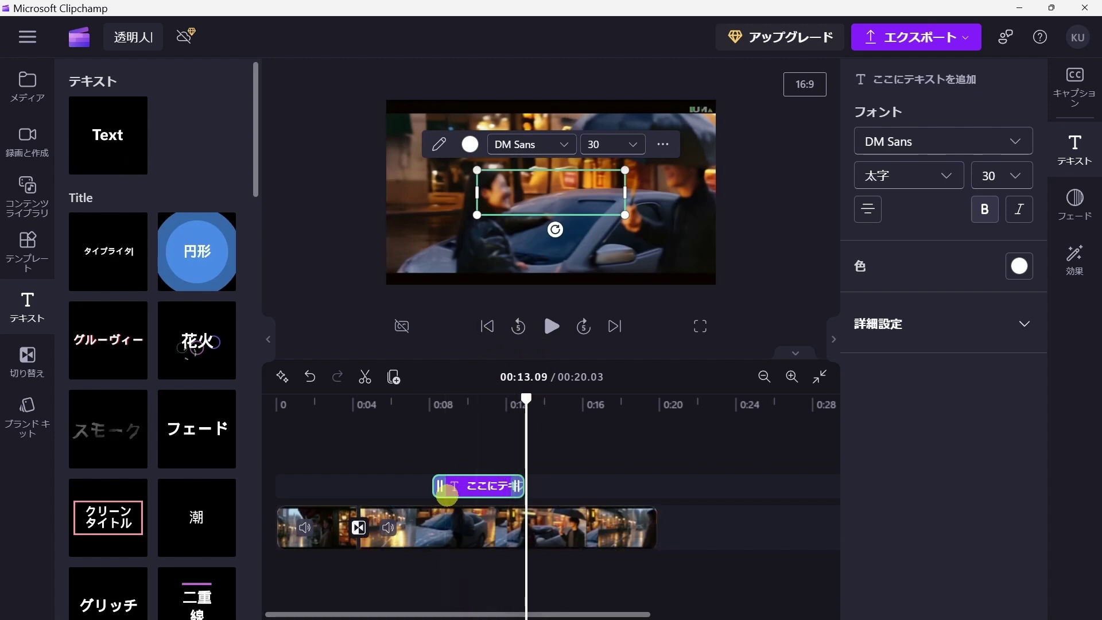
left_click_drag(448, 486, 291, 486)
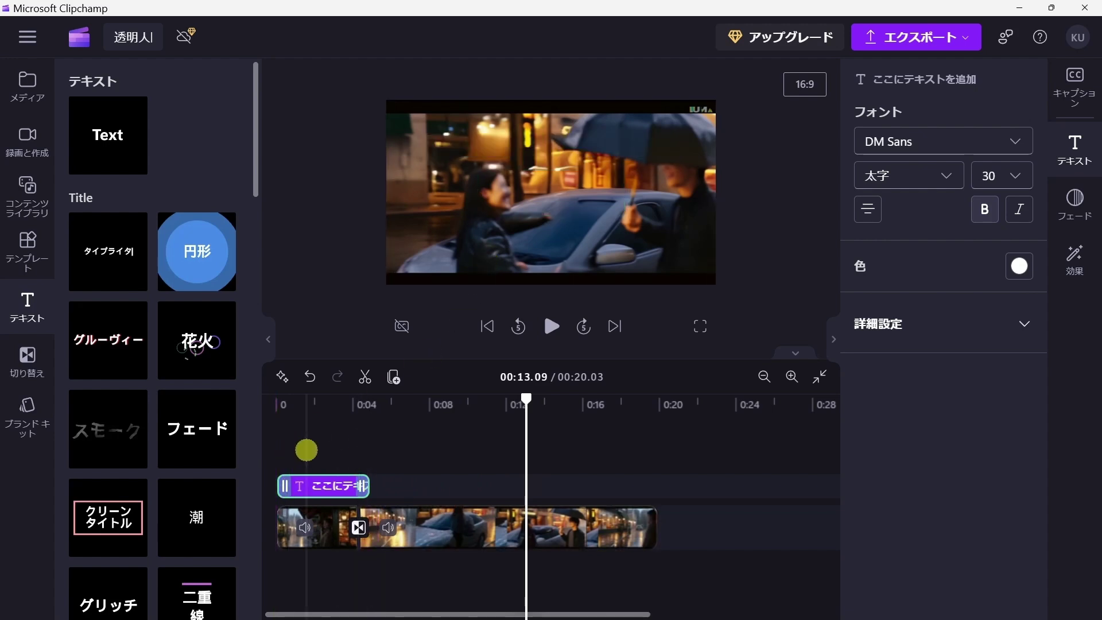
- Replace the title's placeholder text with 透明人間
left_click(307, 450)
double_click(558, 195)
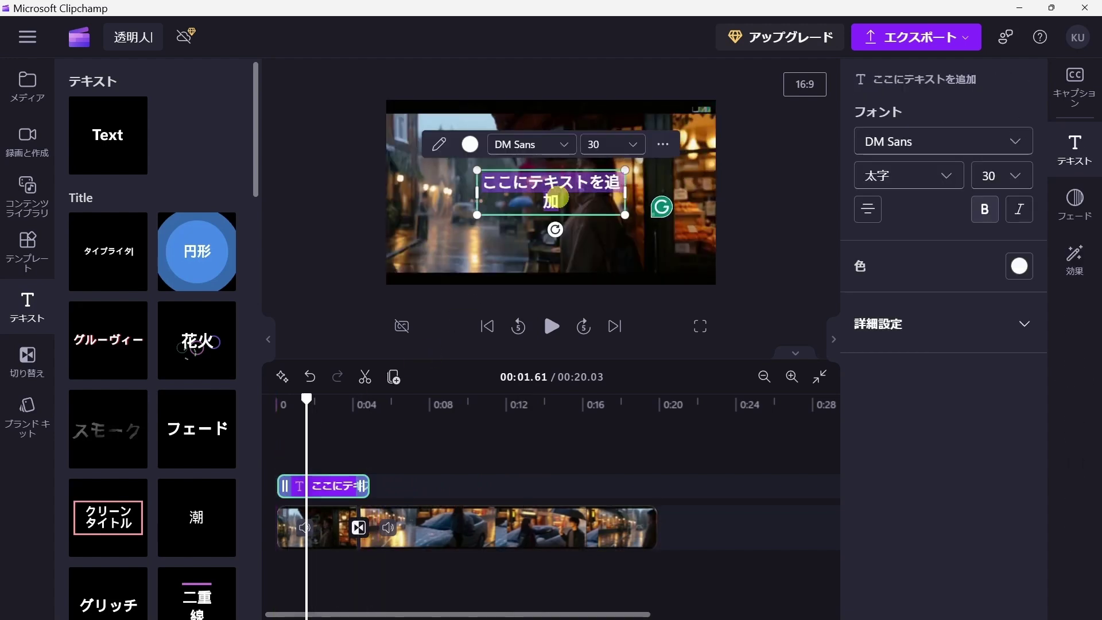
key("ctrl+v")
key("ctrl+a")
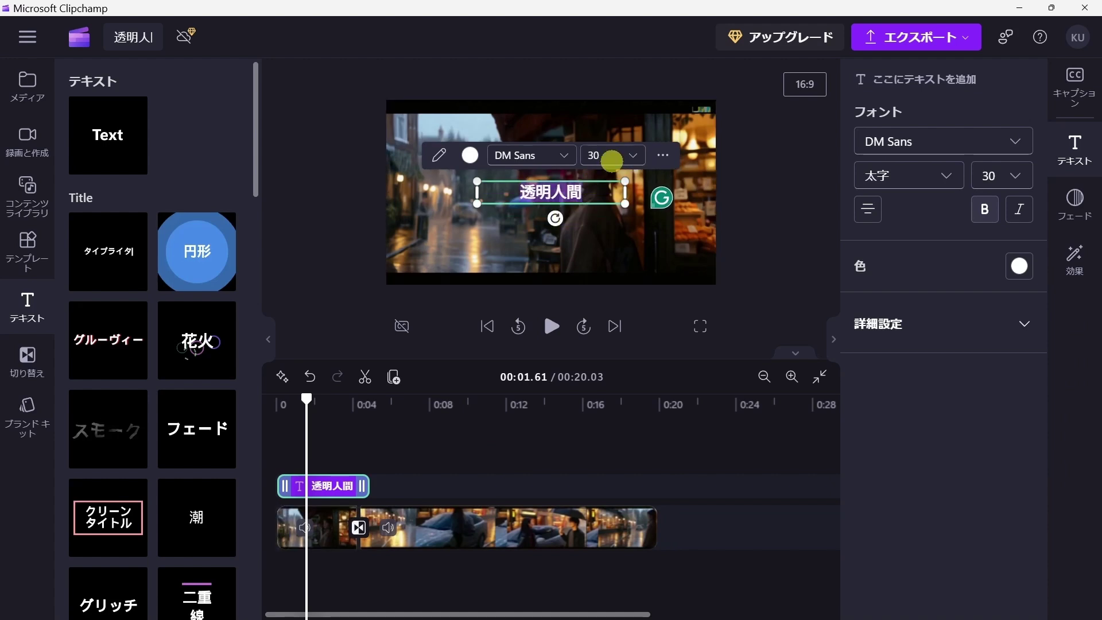
- Try font size 24 on the title text and set it back to 30
left_click(634, 156)
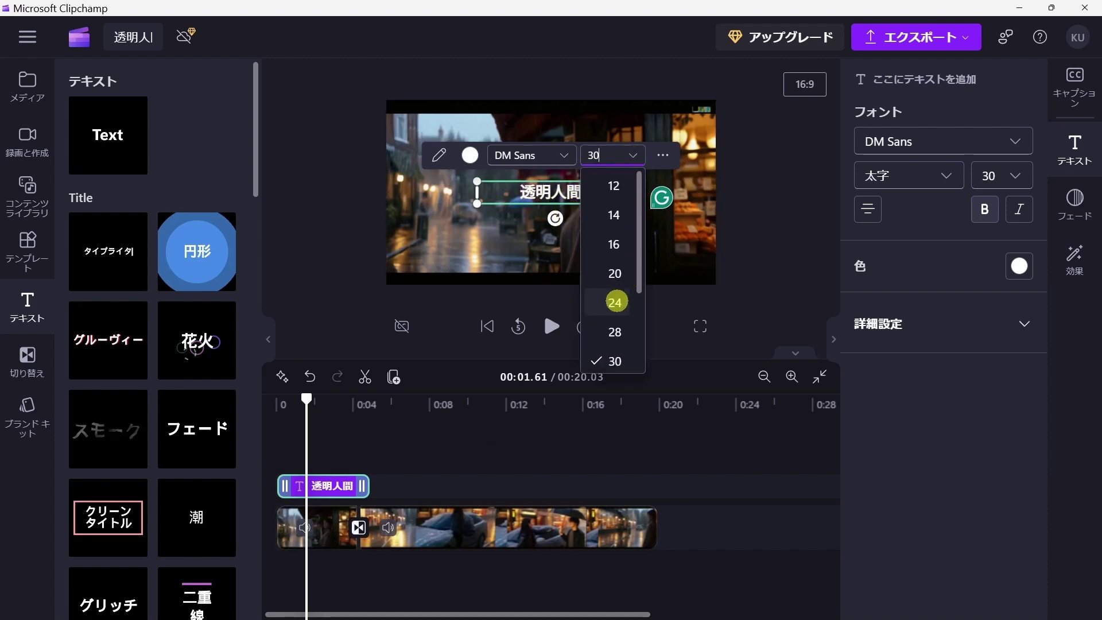
left_click(617, 301)
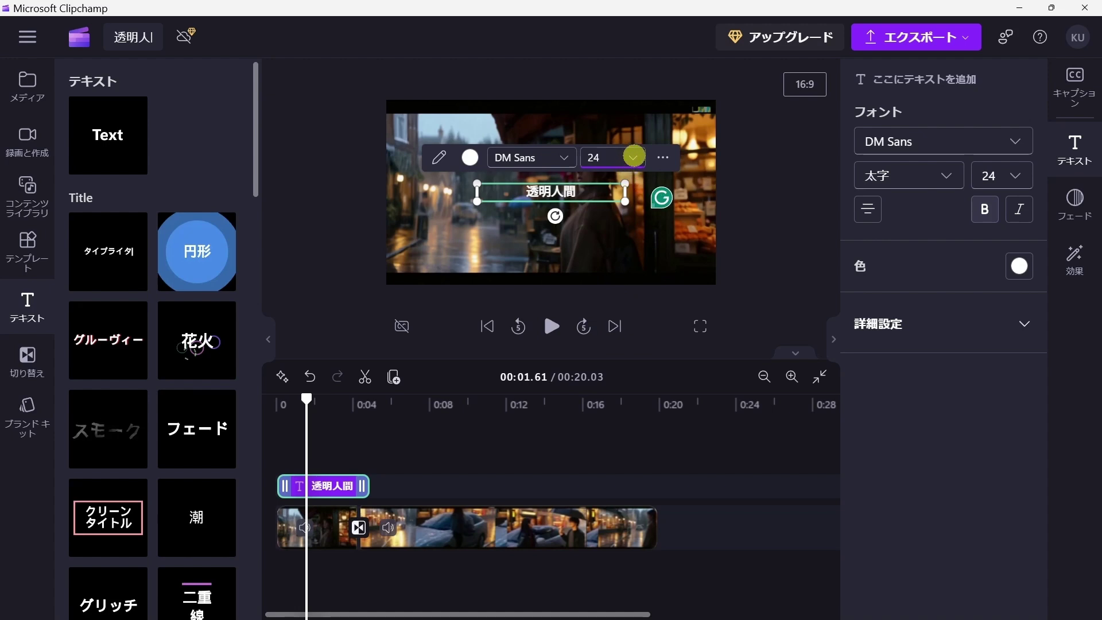
left_click(634, 157)
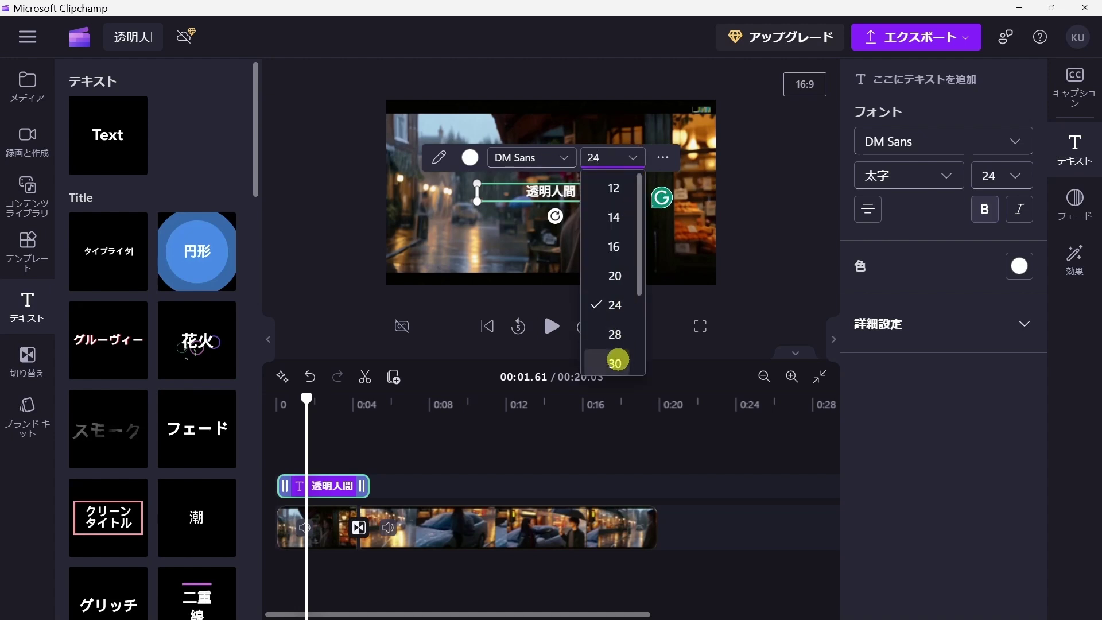
left_click(619, 362)
- Align the 透明人間 title text to the left within its text box
left_click(663, 155)
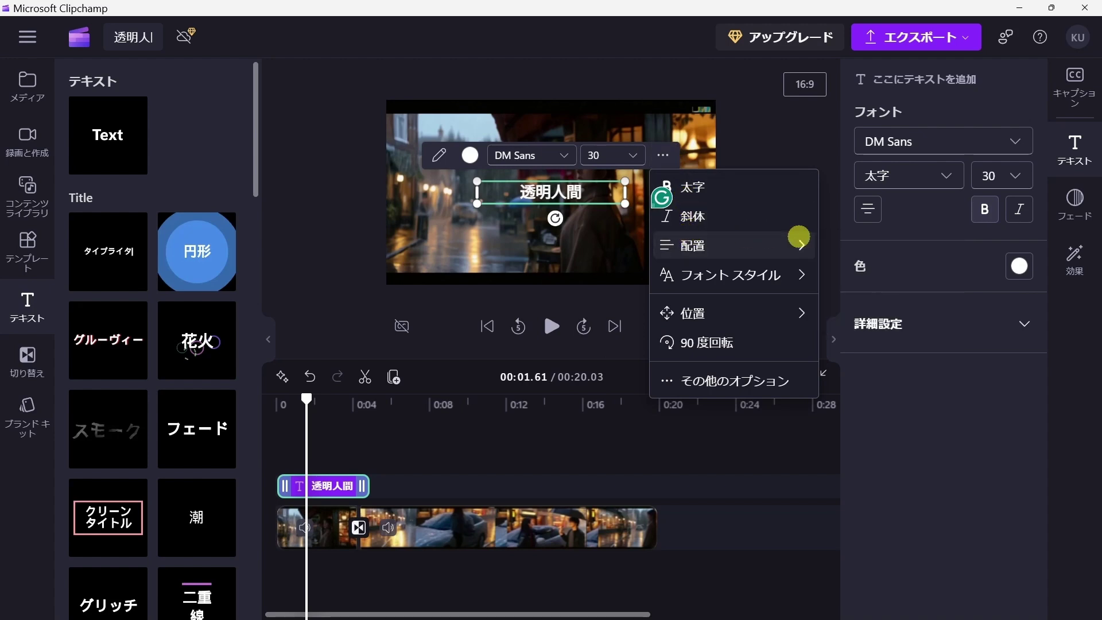
left_click(800, 237)
left_click(827, 248)
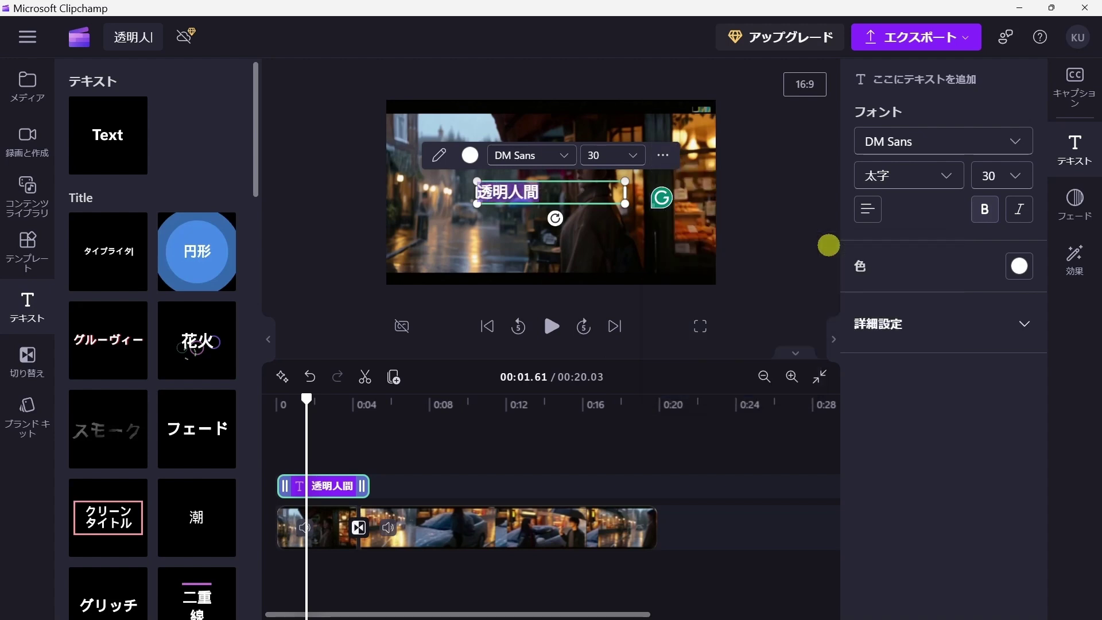
left_click(554, 137)
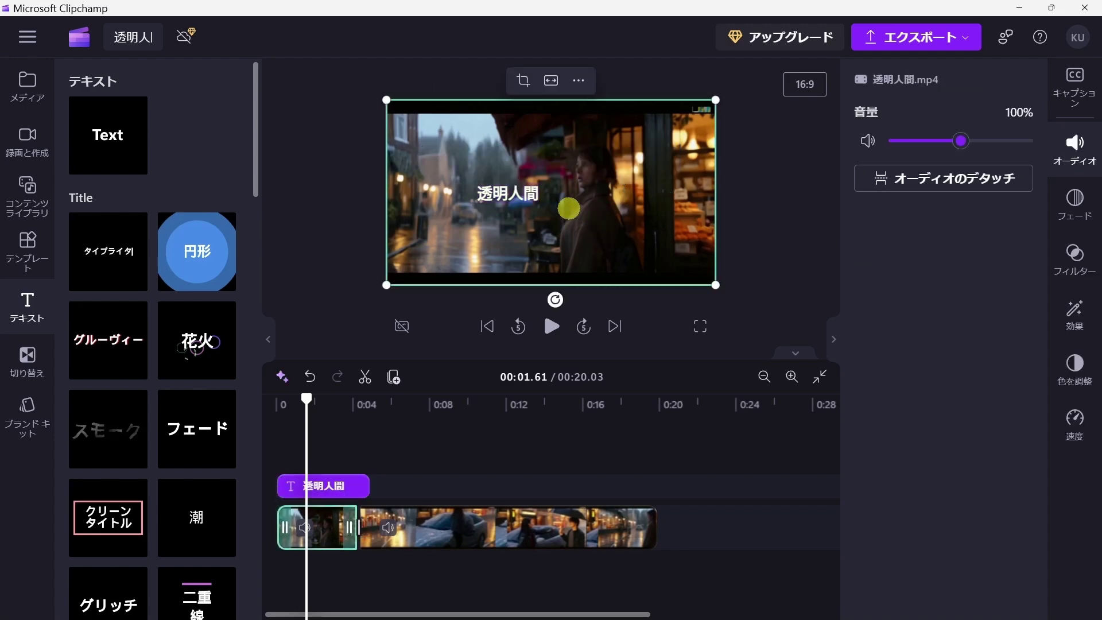
- Move the 透明人間 title to the upper-left corner of the video frame
left_click(515, 198)
left_click_drag(515, 198, 456, 126)
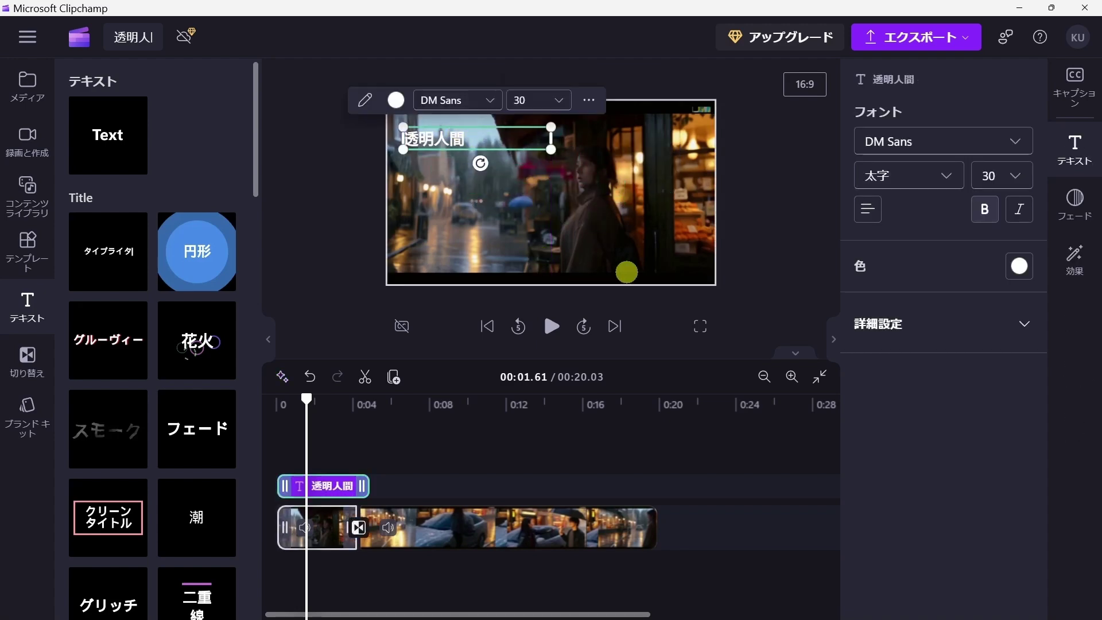
left_click(660, 257)
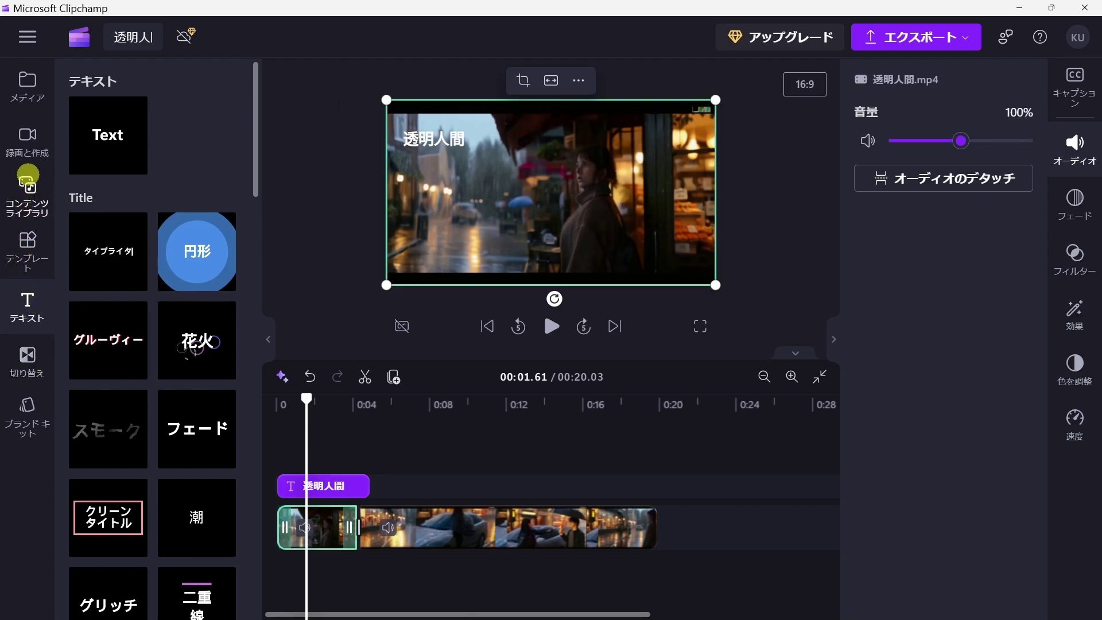
- Browse the content library's music collections and search the music for "summer rain"
left_click(19, 190)
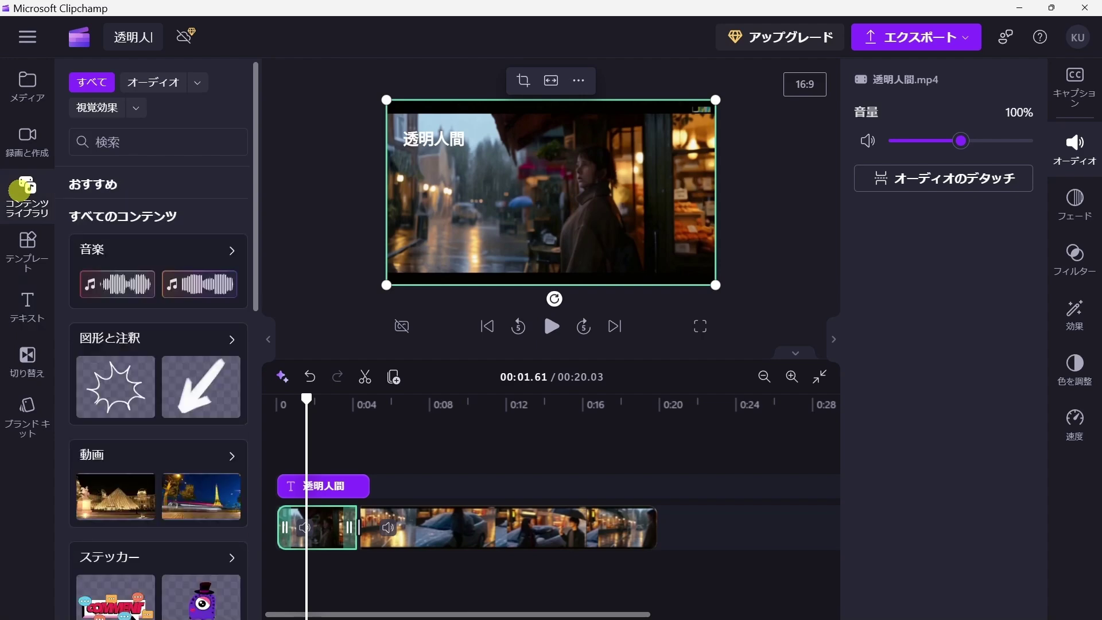
scroll(200, 280, "down", 2)
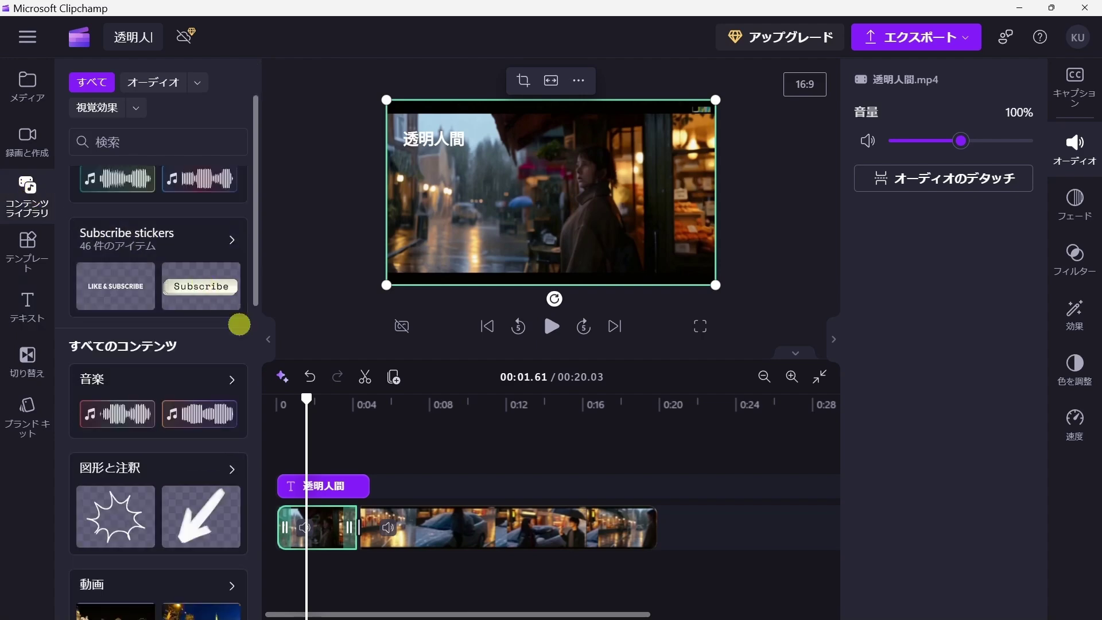
left_click(149, 377)
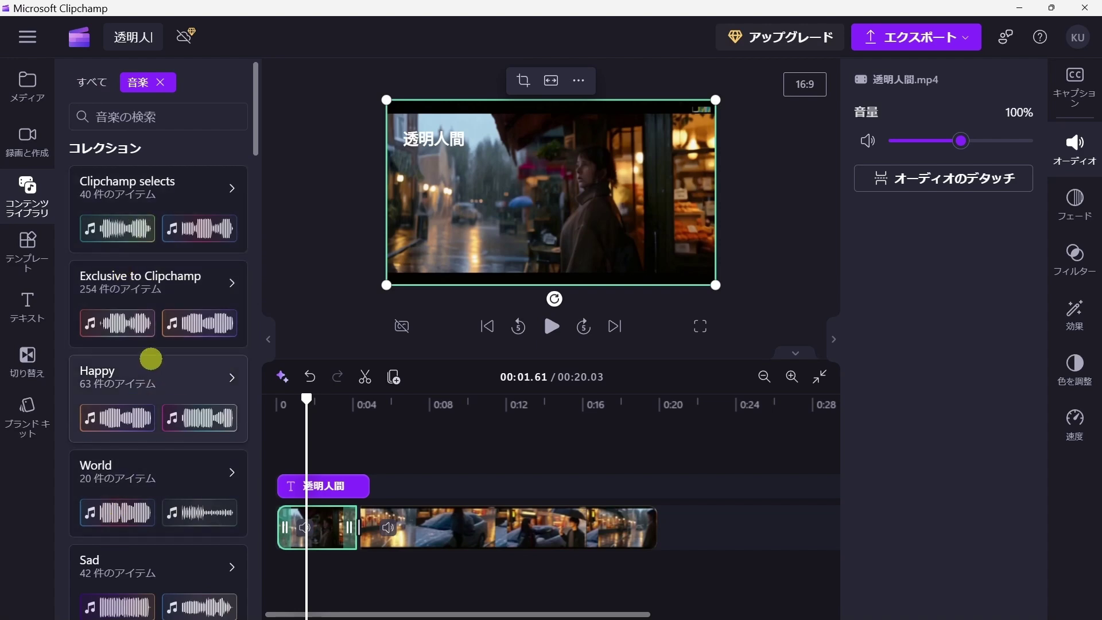
scroll(180, 246, "down", 3)
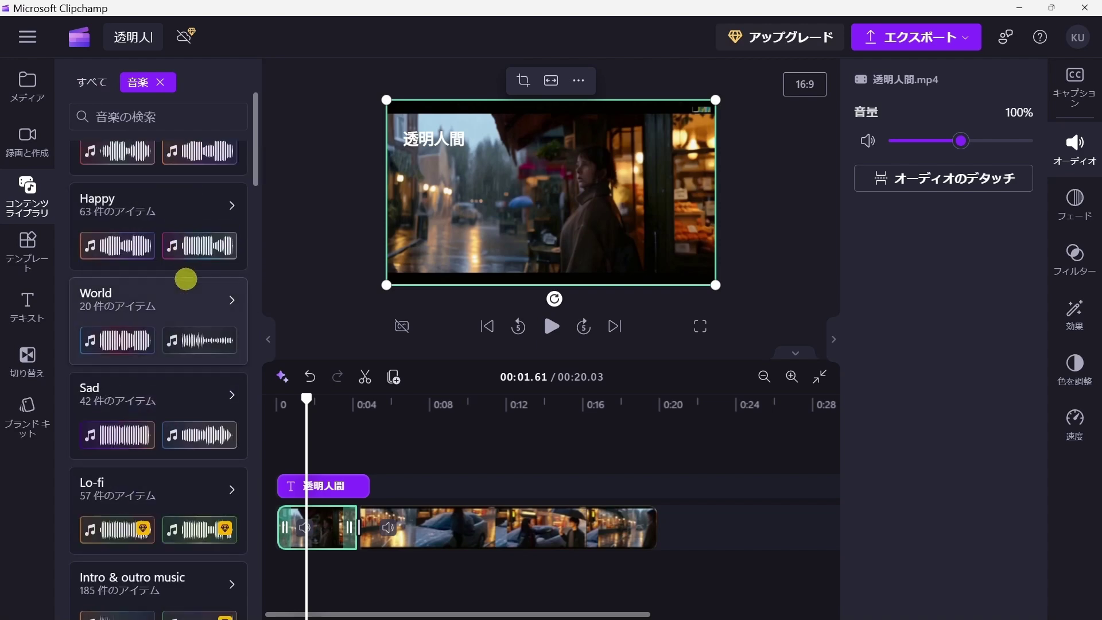
scroll(186, 279, "down", 2)
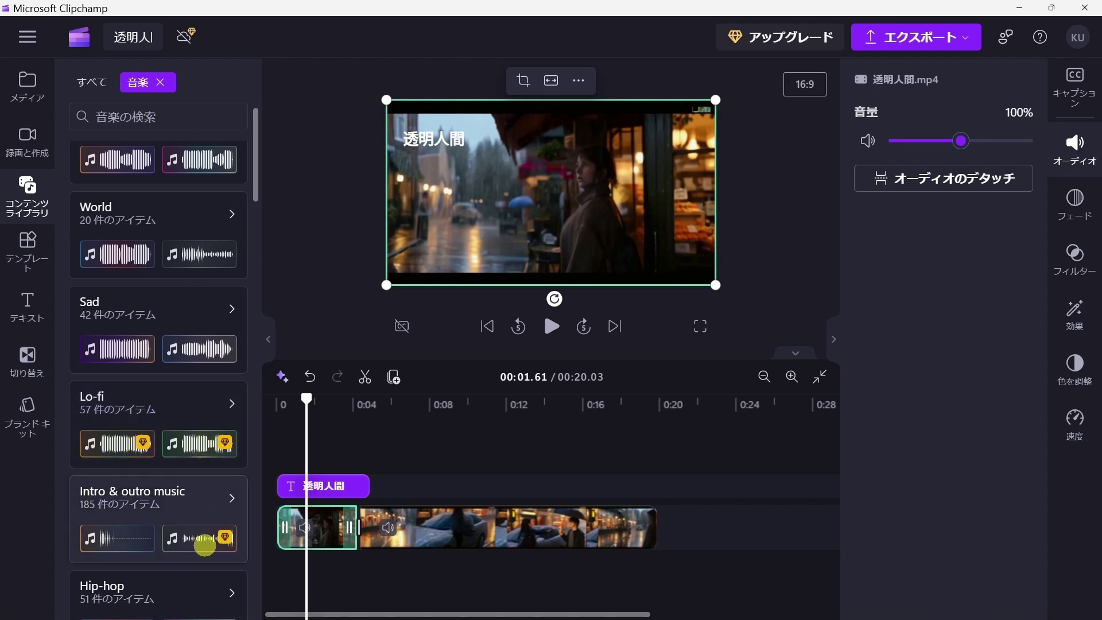
scroll(200, 443, "up", 2)
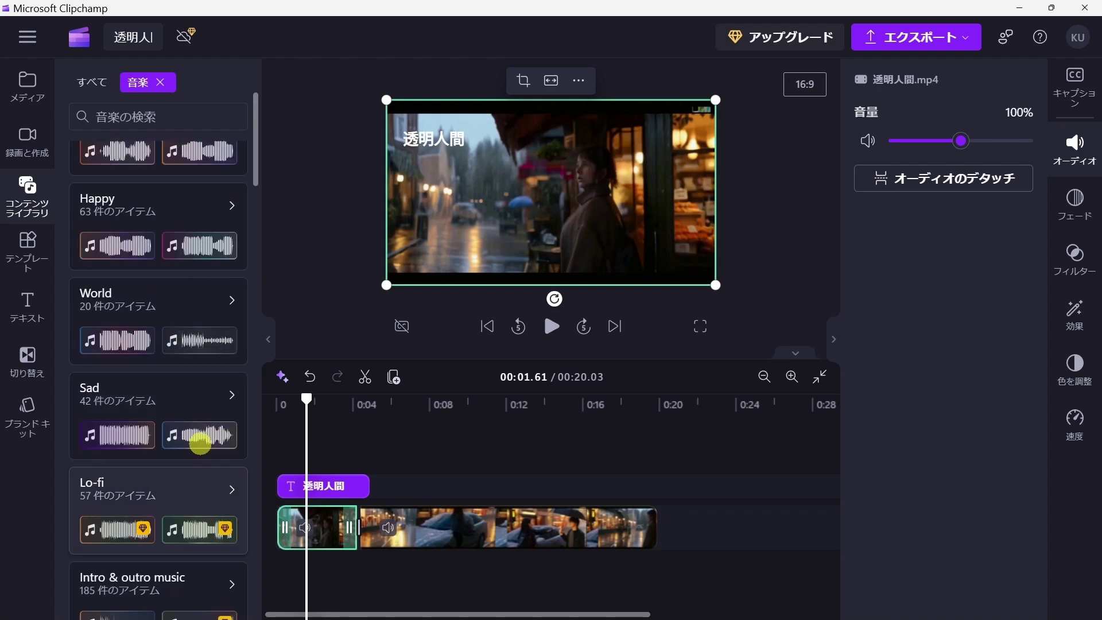
scroll(200, 448, "down", 6)
left_click(200, 118)
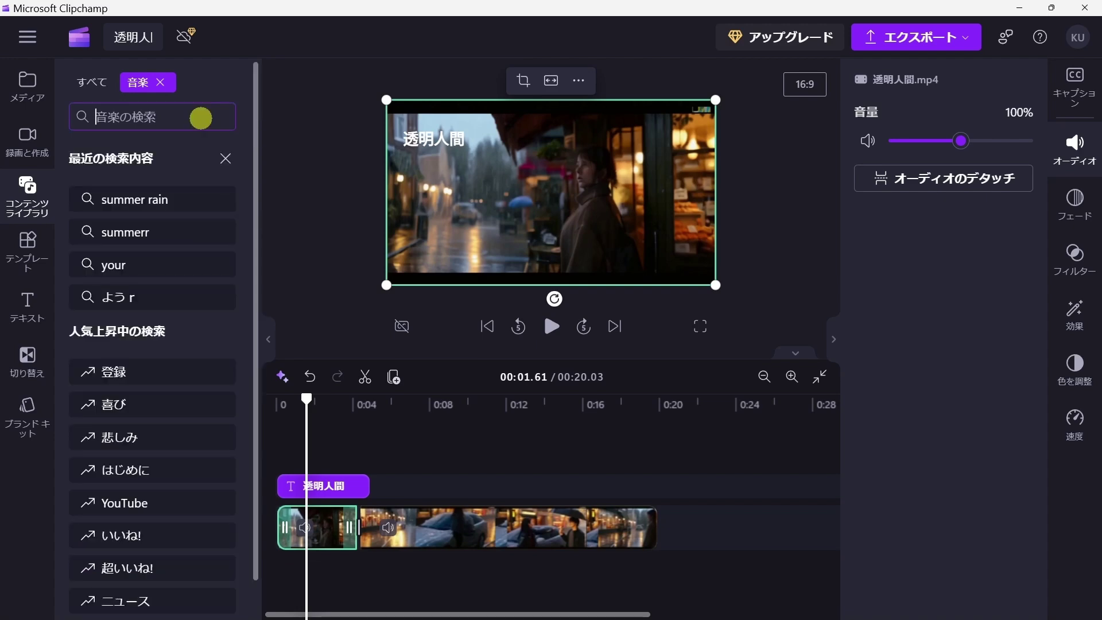
key("Return")
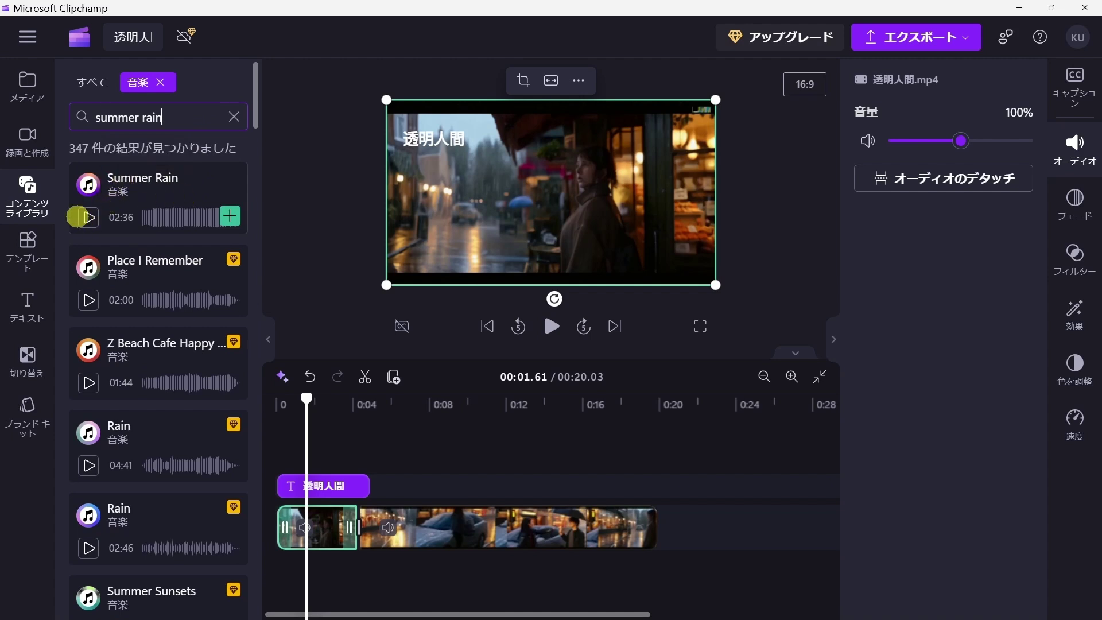
- Preview the Summer Rain track and add it to the audio track beneath the video clips
left_click(90, 218)
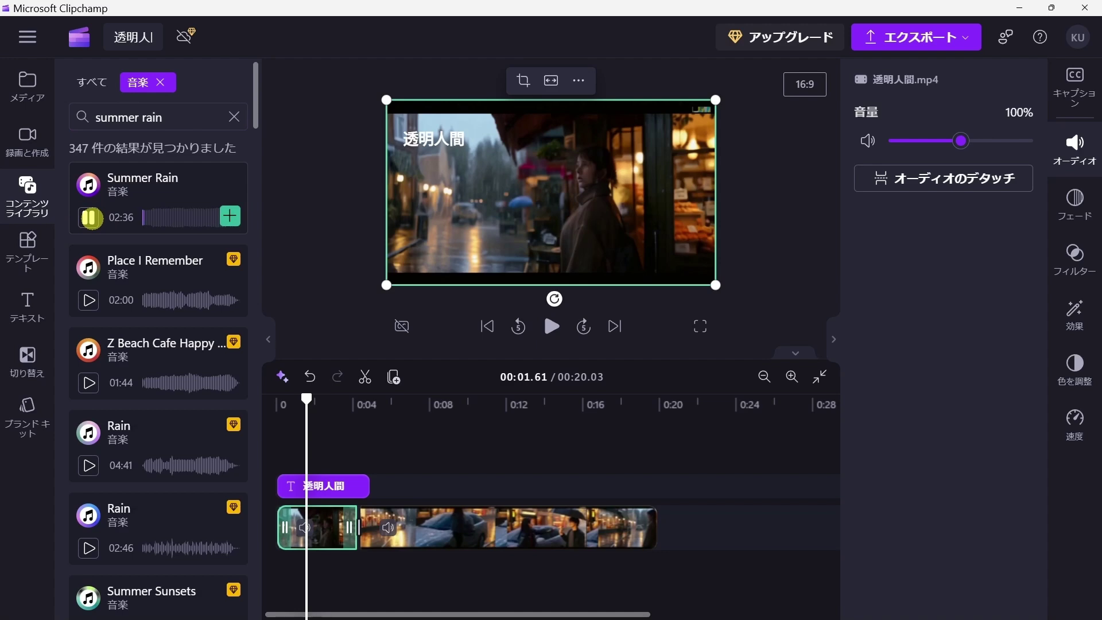
left_click(90, 218)
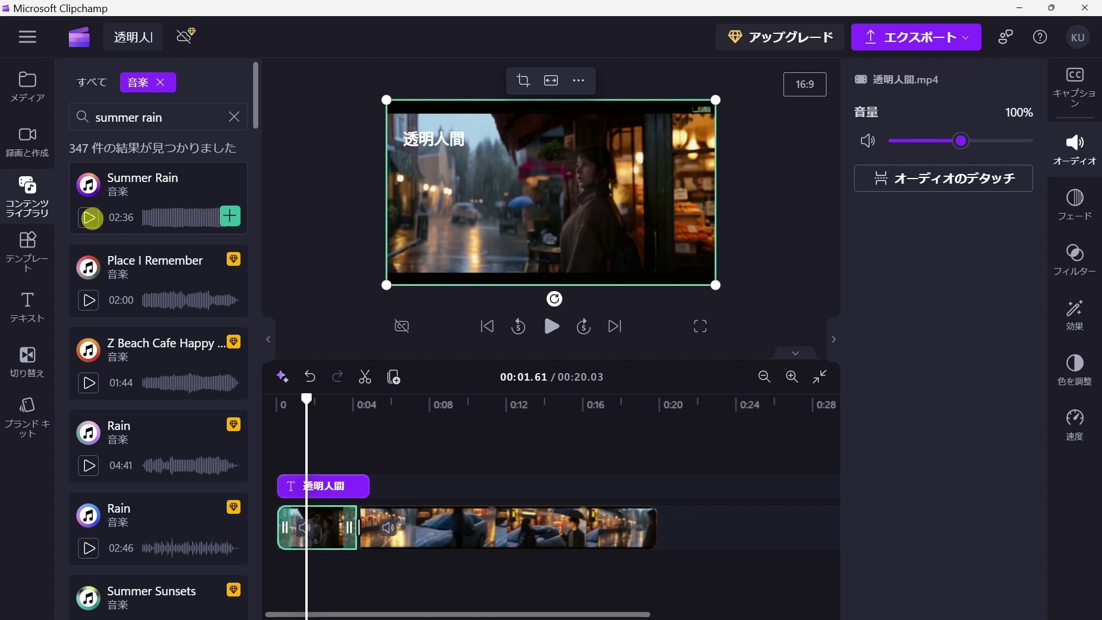
left_click_drag(168, 185, 370, 571)
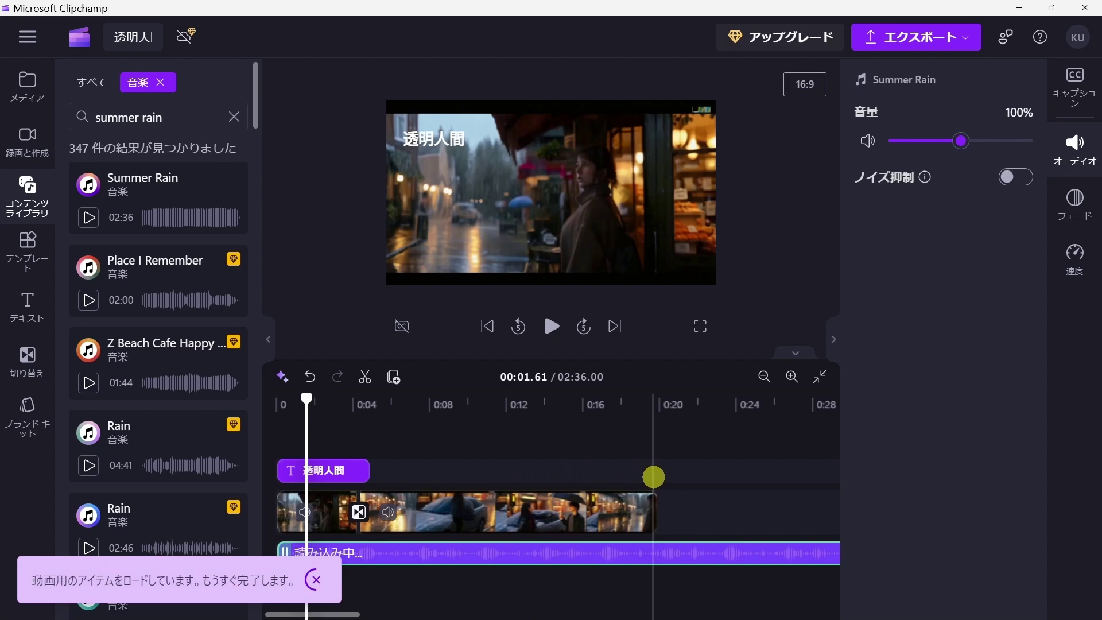
- Split the Summer Rain music at 00:20.03, where the video ends, and delete the part after it
left_click(660, 477)
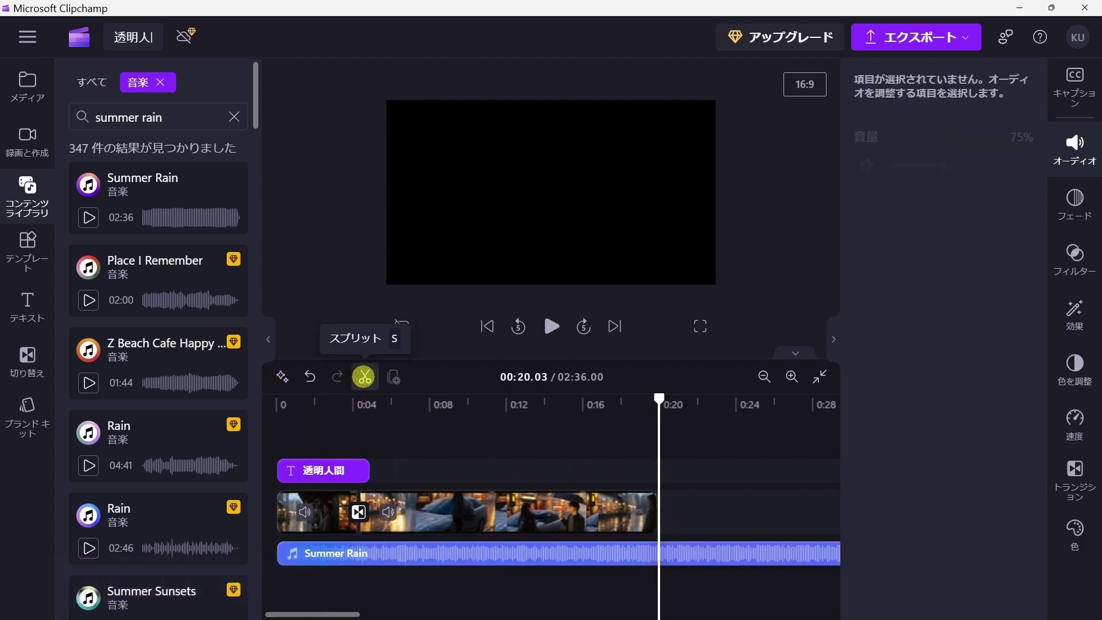
left_click(364, 377)
right_click(696, 556)
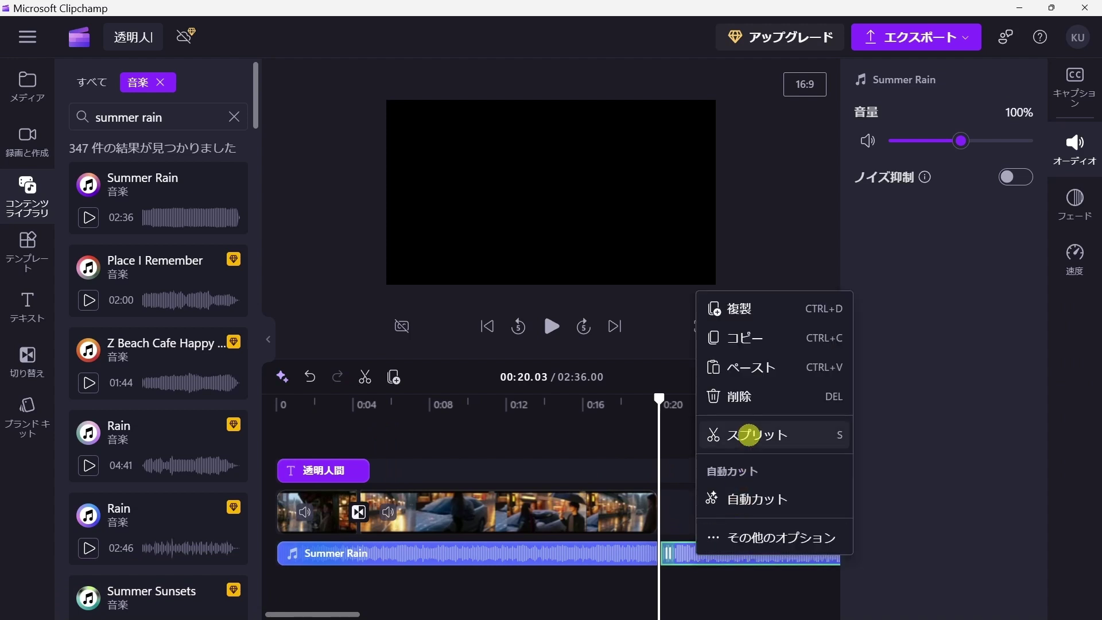
left_click(740, 396)
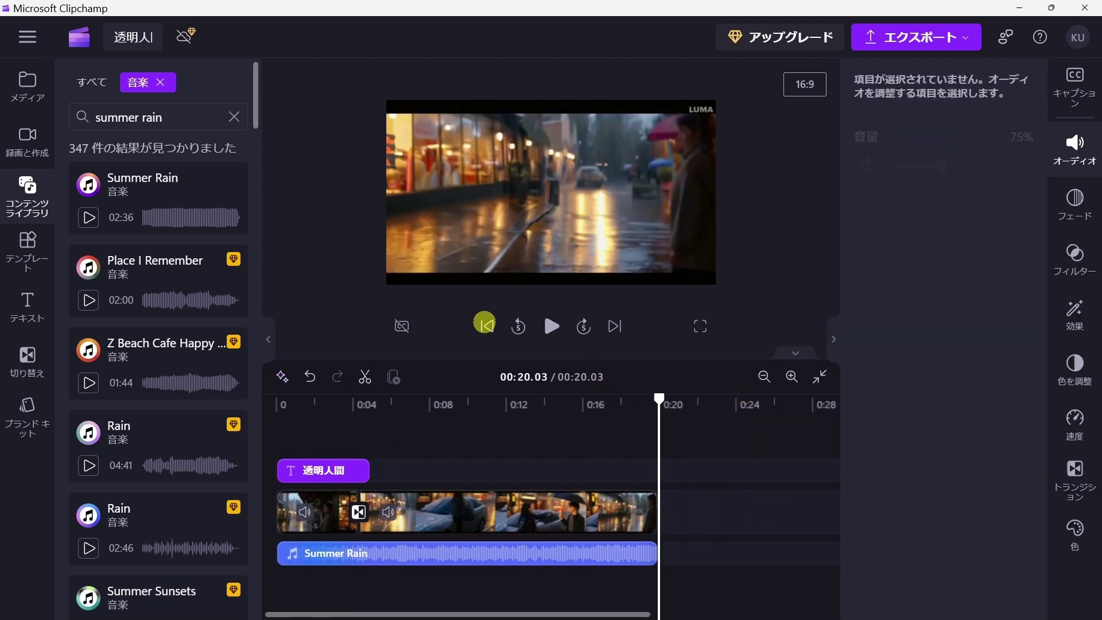
- Play the video from the start to review the title and background music
left_click(483, 323)
left_click(550, 325)
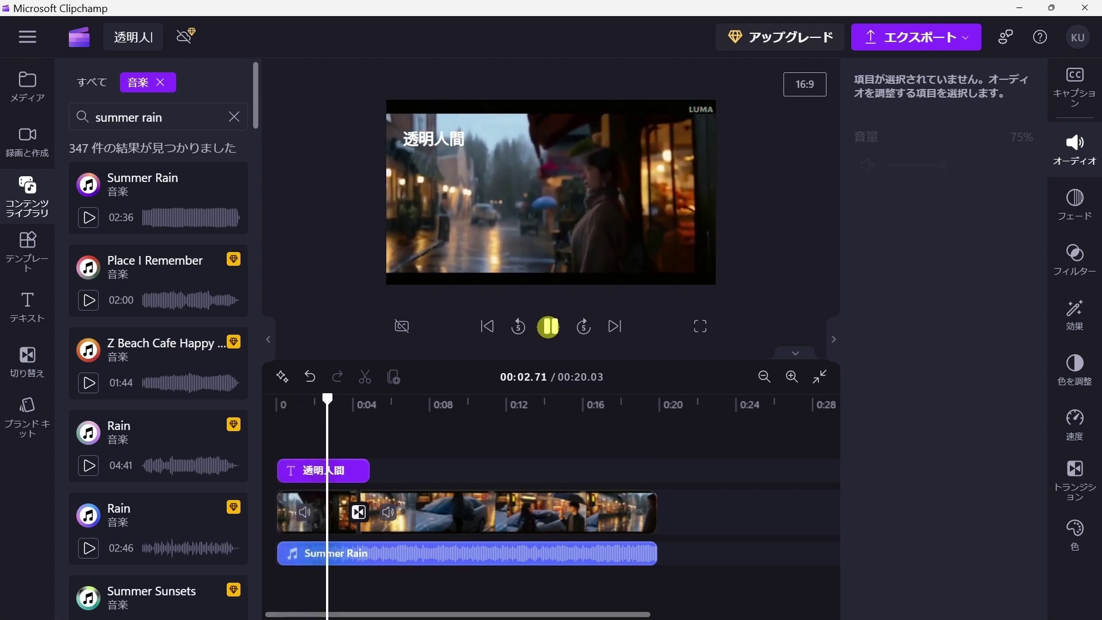
left_click(548, 326)
- Lower the Summer Rain music's volume to 25% and play the video from the start to check the balance
left_click(534, 550)
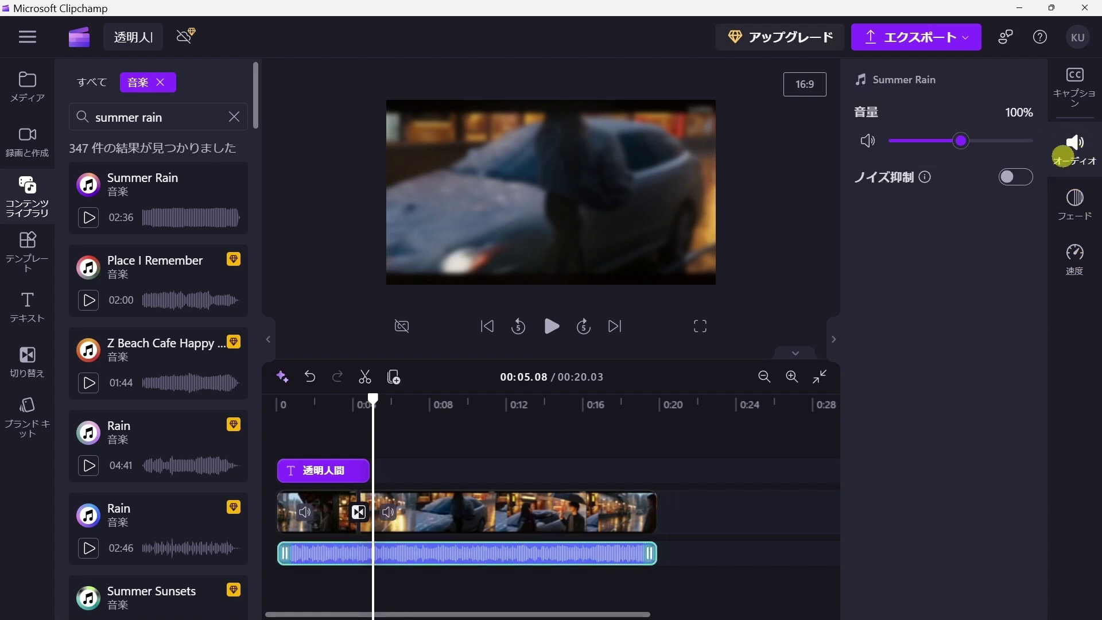
left_click(1076, 147)
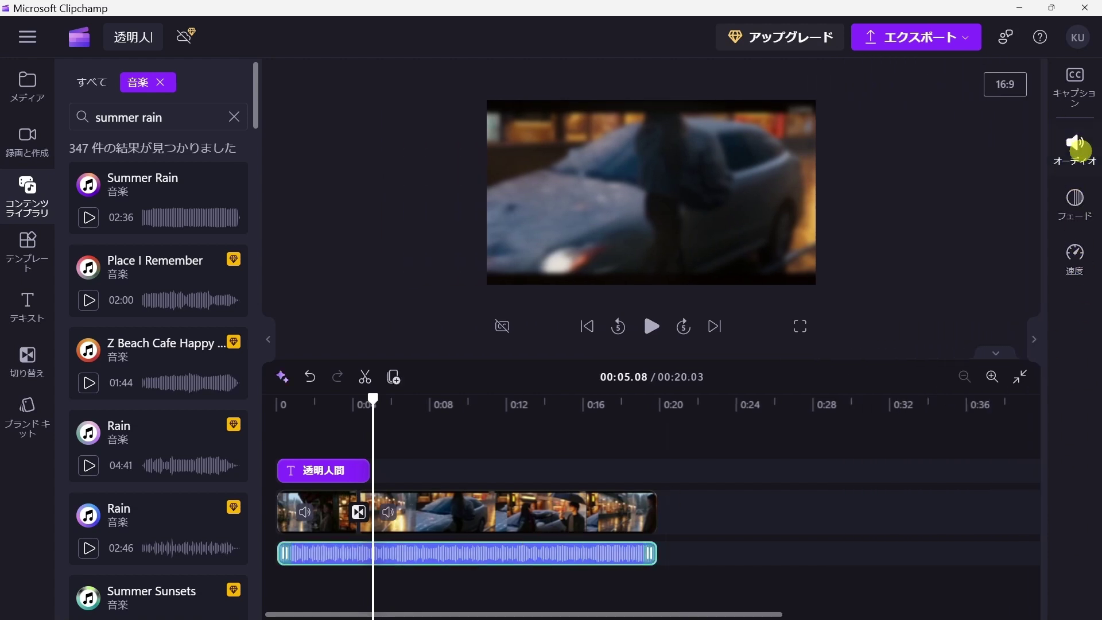
left_click(1073, 149)
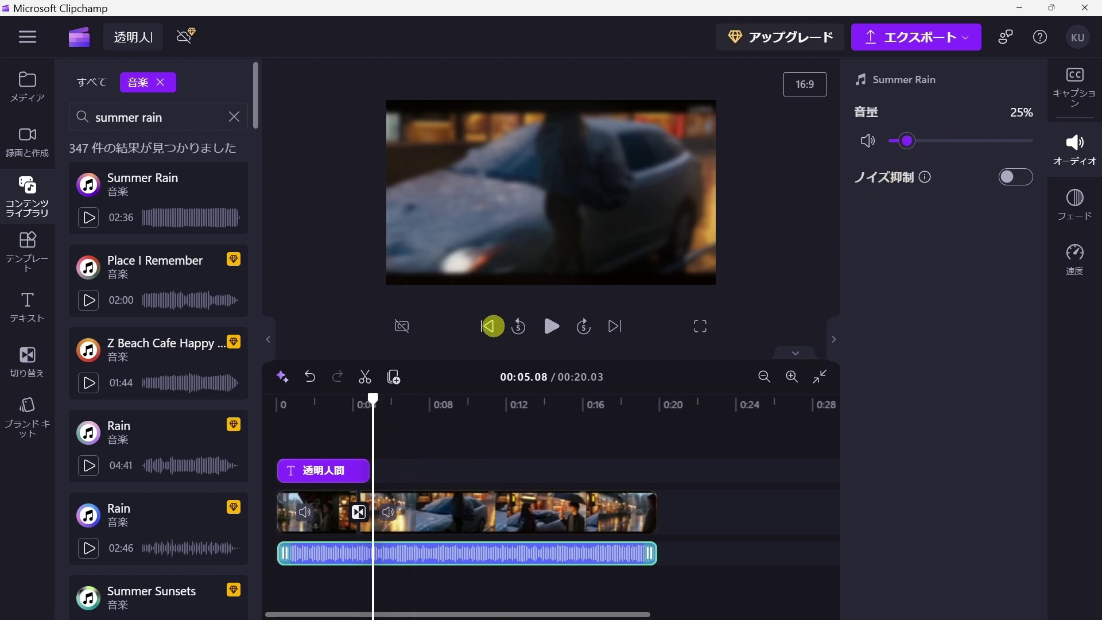
left_click(488, 325)
left_click(552, 326)
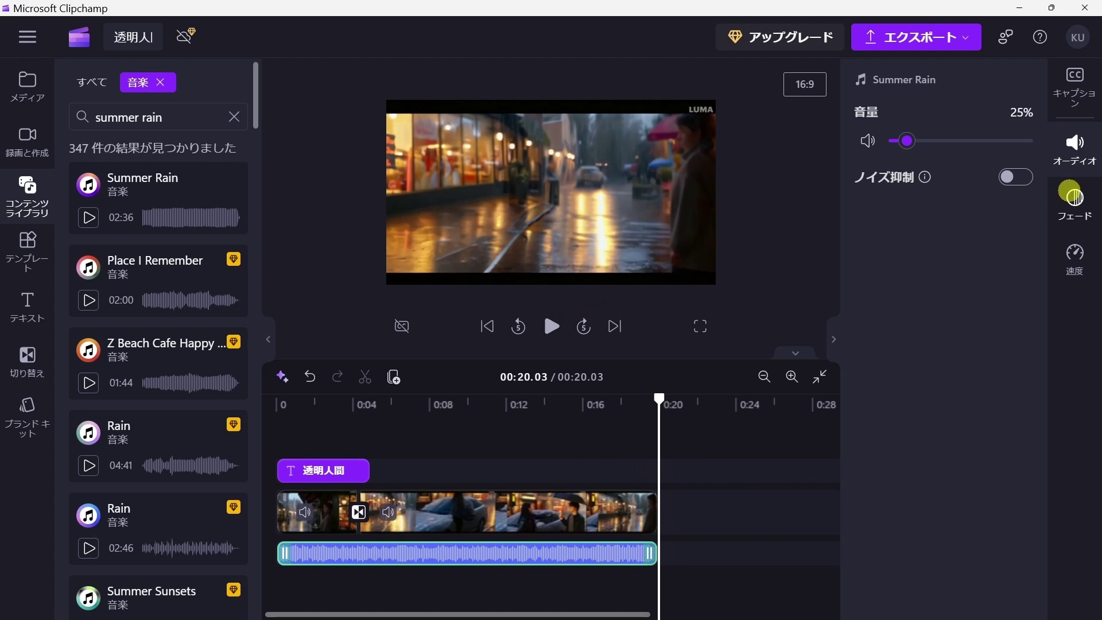
- Give the second video clip and the Summer Rain music a 2-second fade-out each, and play back the ending
left_click(1071, 195)
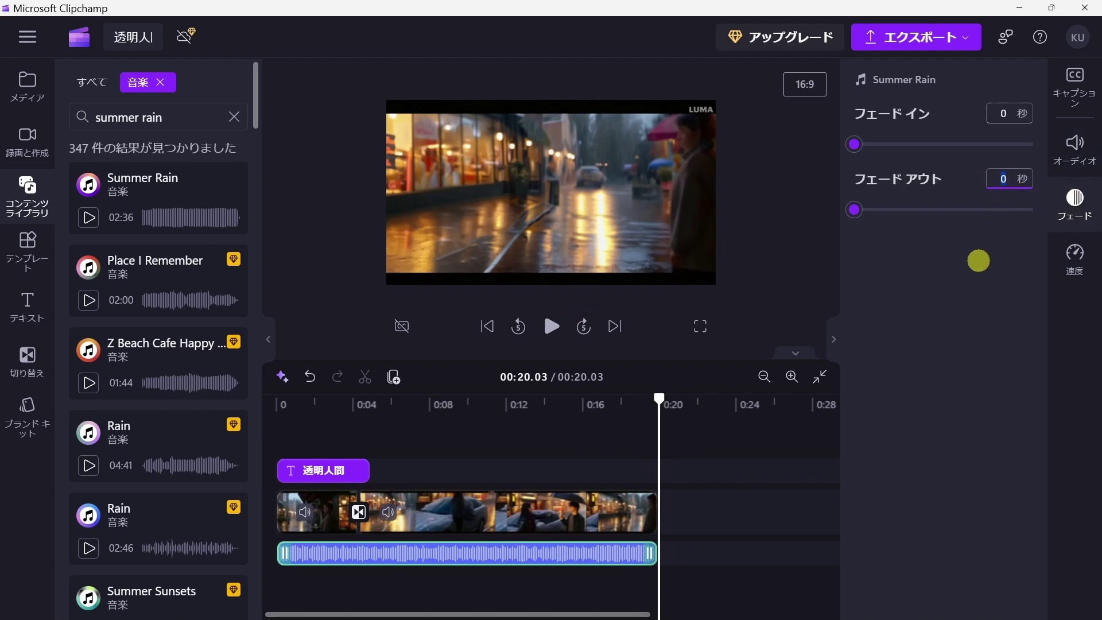
left_click(637, 505)
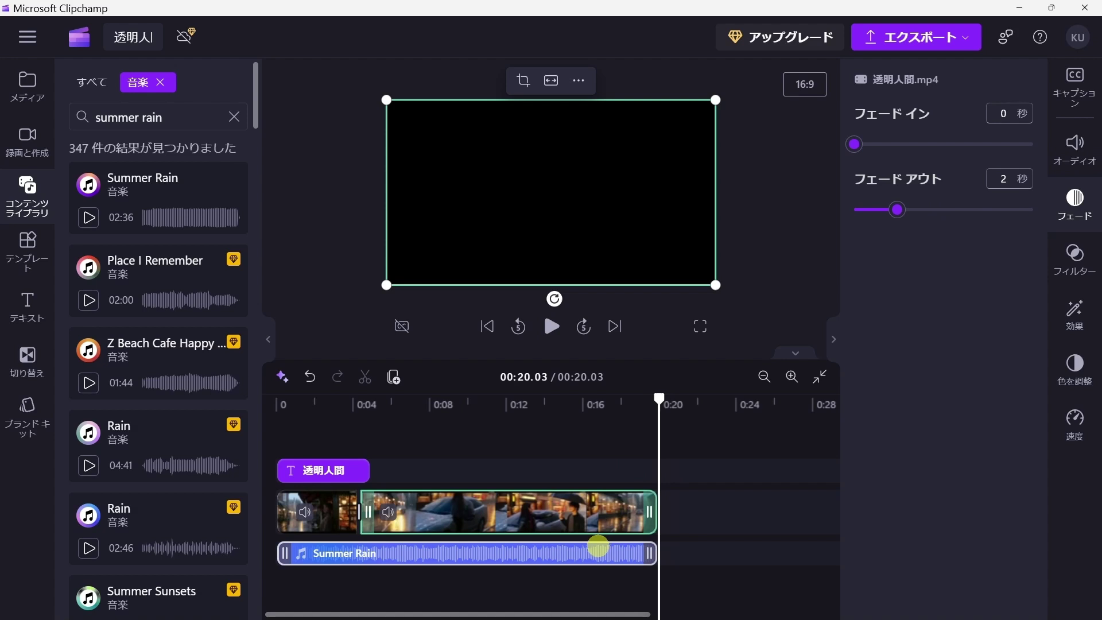
left_click(600, 554)
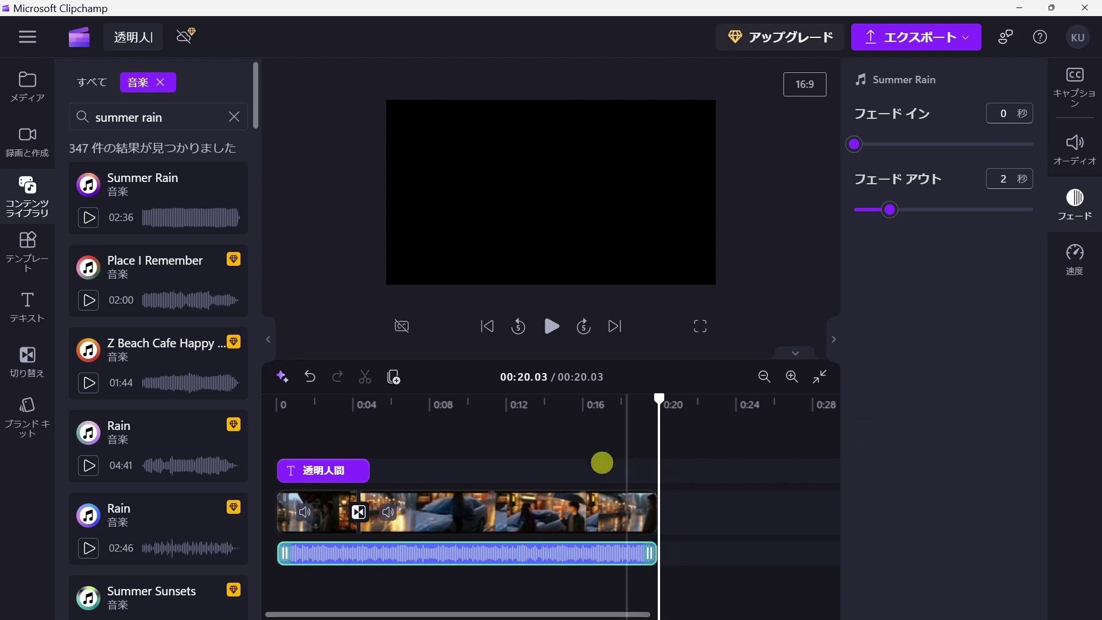
left_click(543, 404)
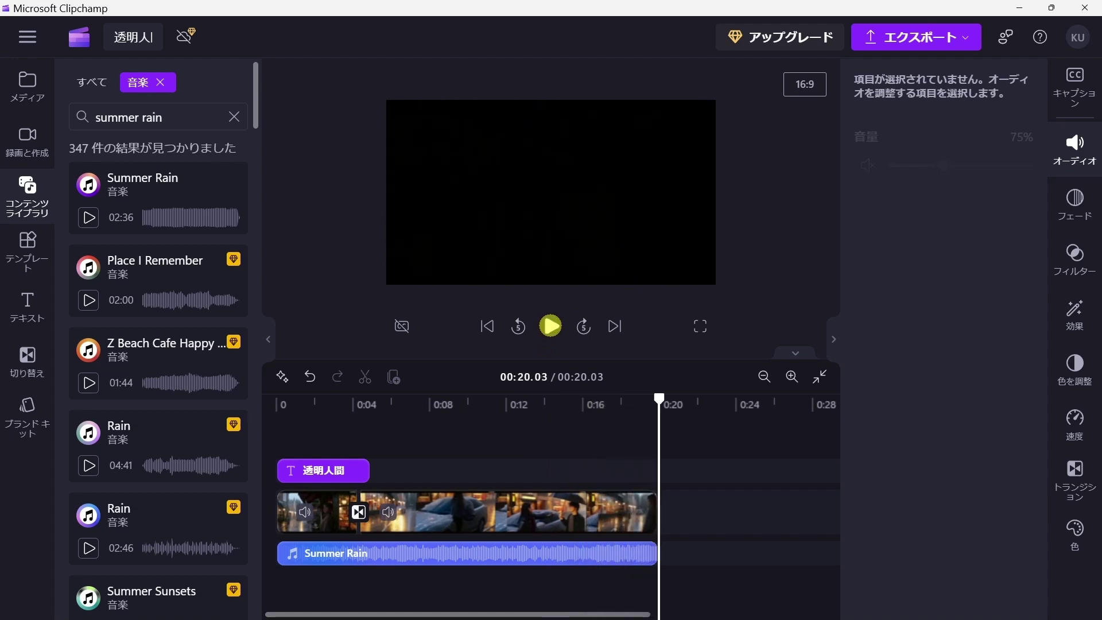
- Change the project's aspect ratio to 9:16 portrait
left_click(683, 174)
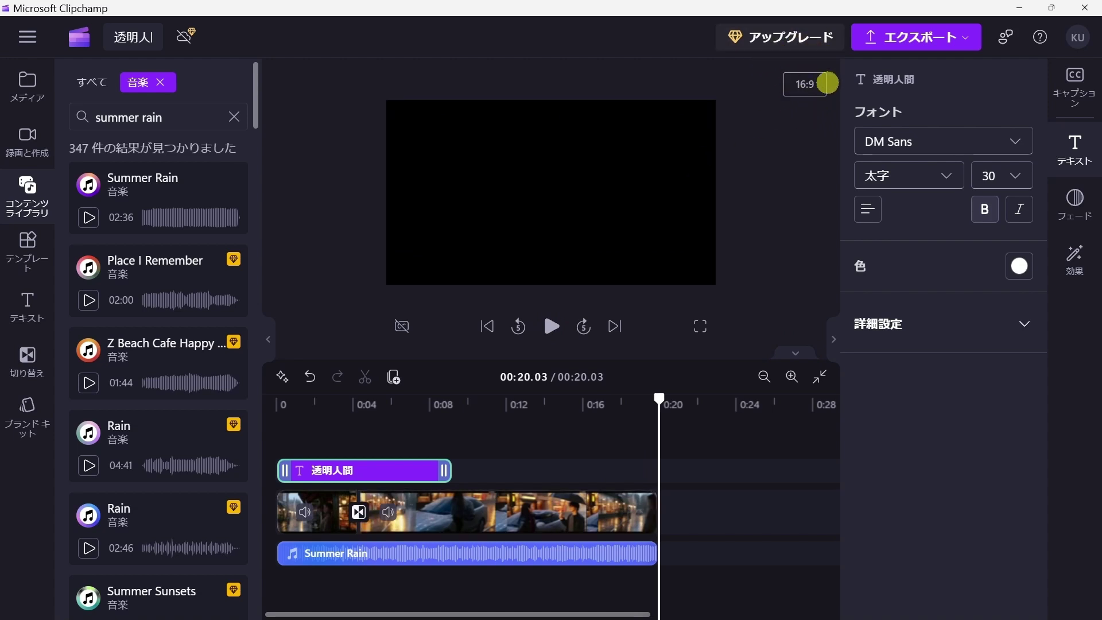
left_click(806, 84)
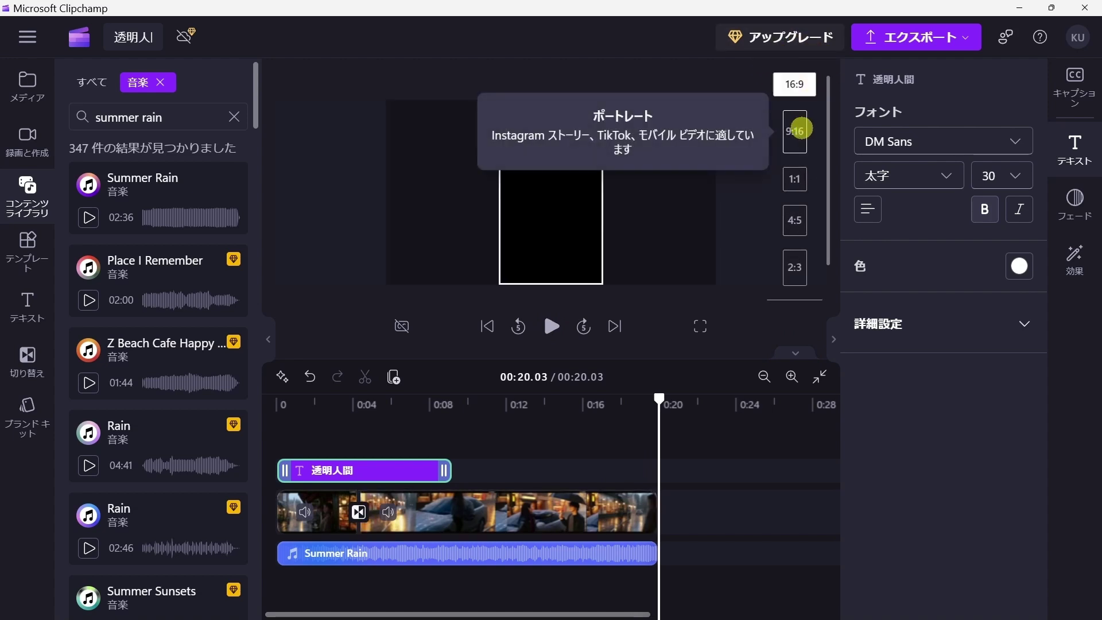
left_click(802, 125)
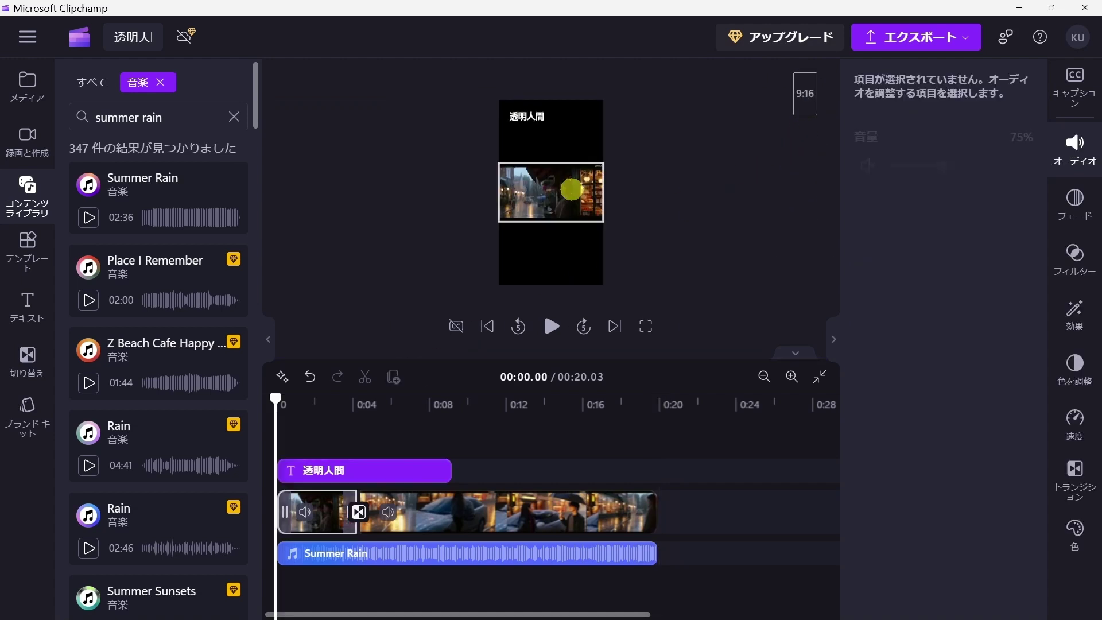
- Make the first clip fill the portrait frame, shift it left to centre the woman, and play the result
left_click(571, 187)
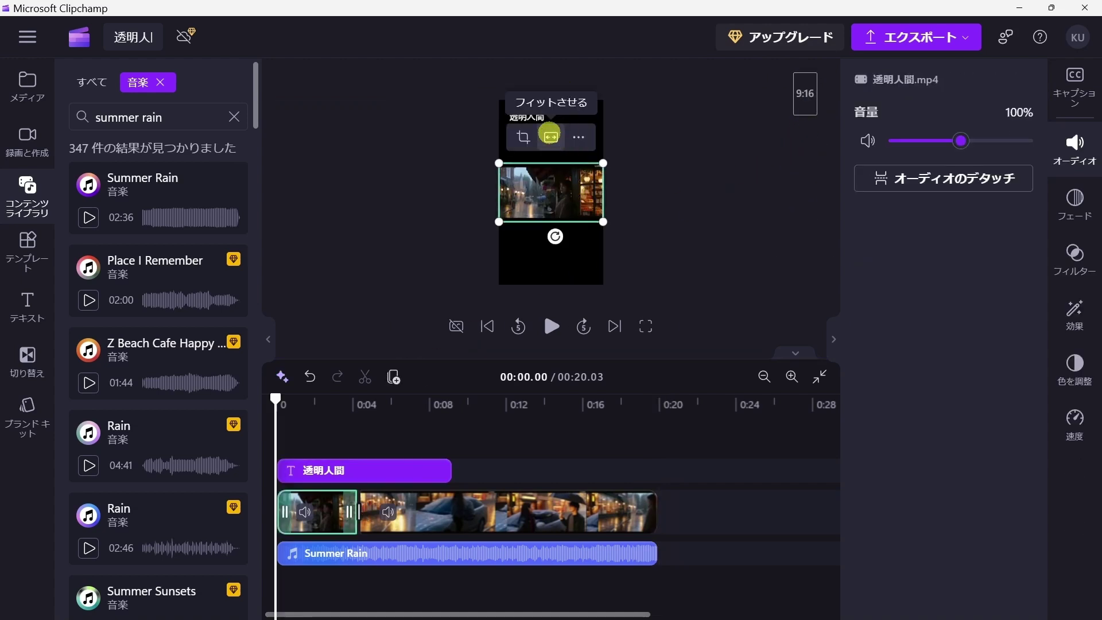
left_click(550, 136)
left_click(550, 136)
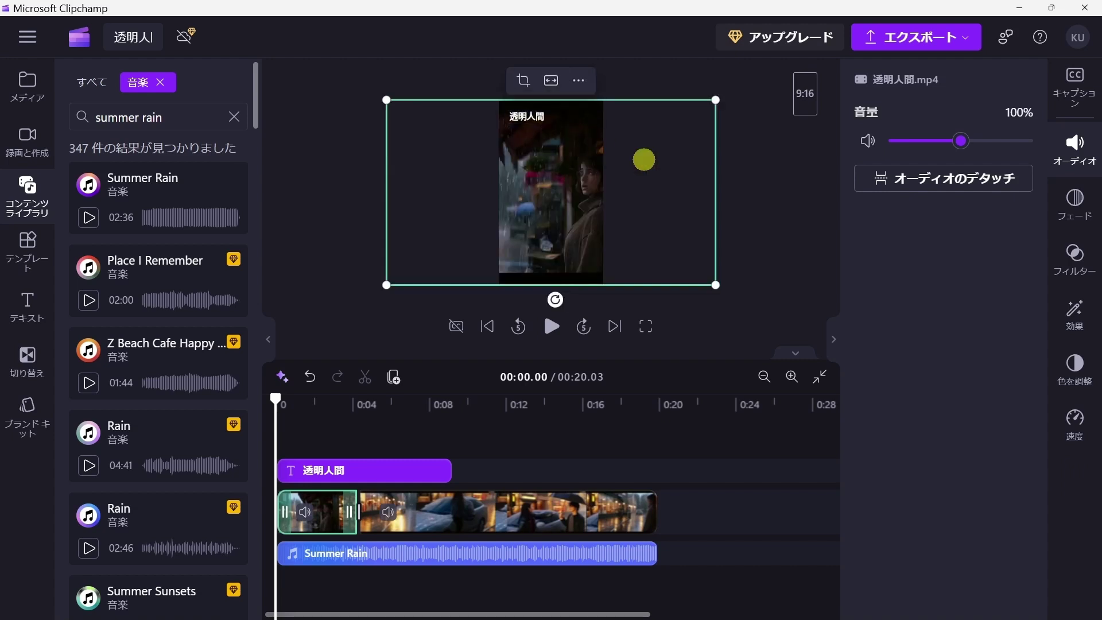
left_click_drag(661, 240, 623, 239)
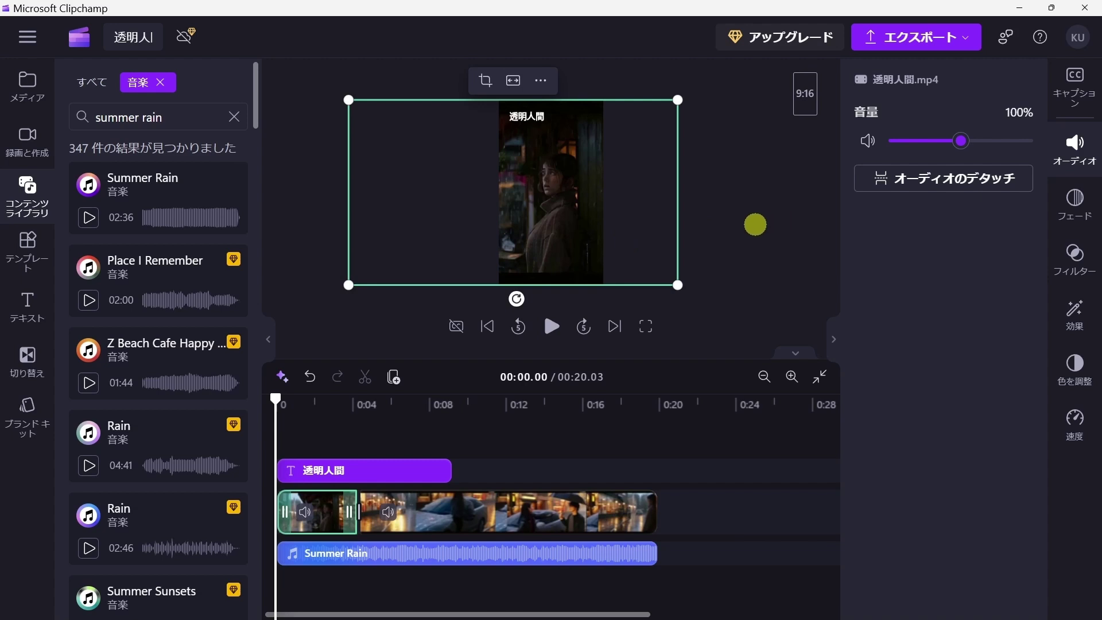
left_click(755, 224)
left_click(551, 325)
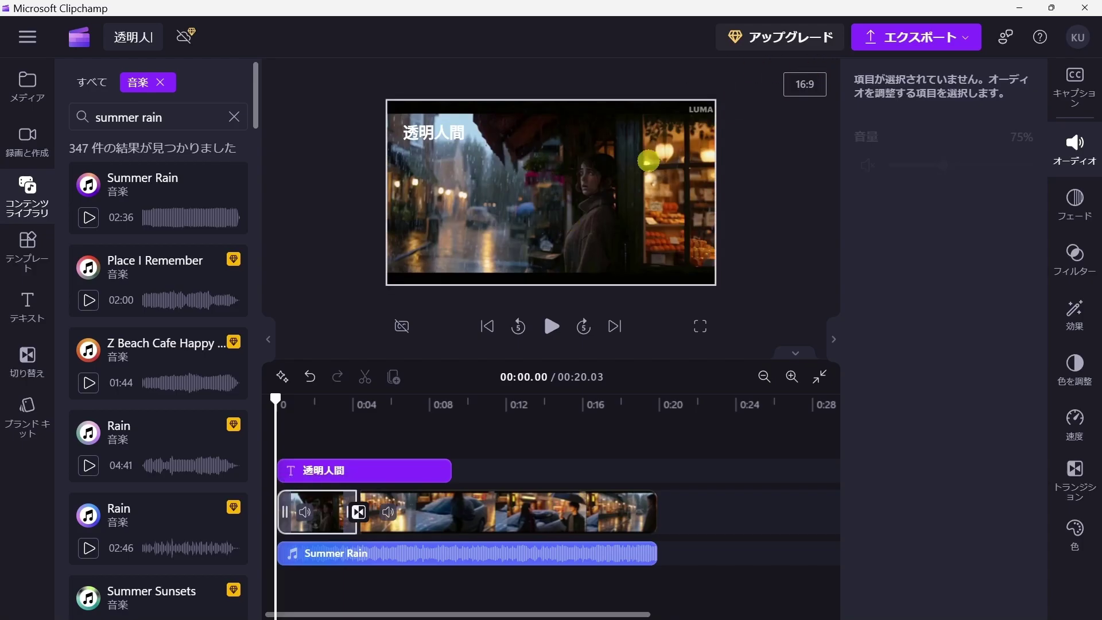
- Crop the first clip in the 16:9 frame to the area around the woman, cutting away all four edges
left_click(648, 162)
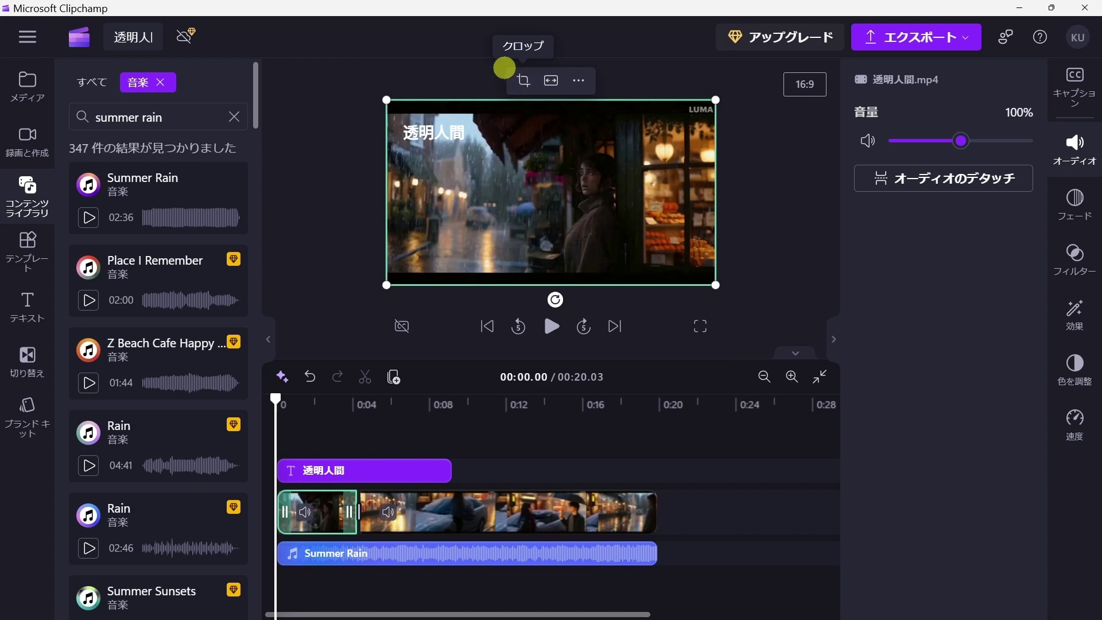
left_click(522, 80)
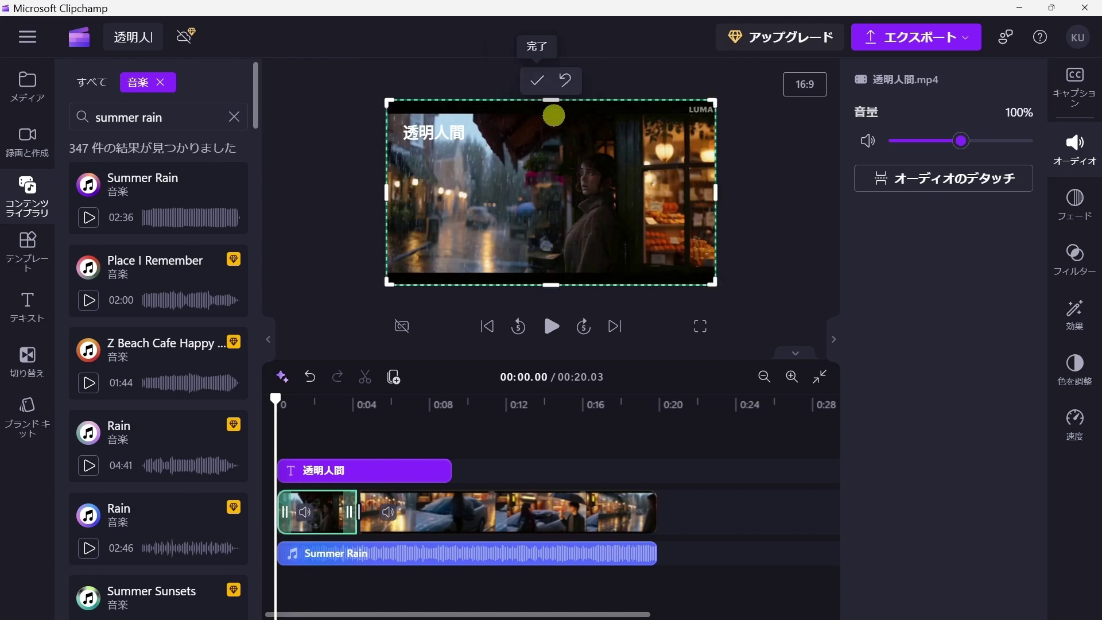
left_click_drag(713, 281, 660, 249)
left_click_drag(385, 102, 497, 140)
left_click_drag(664, 246, 668, 257)
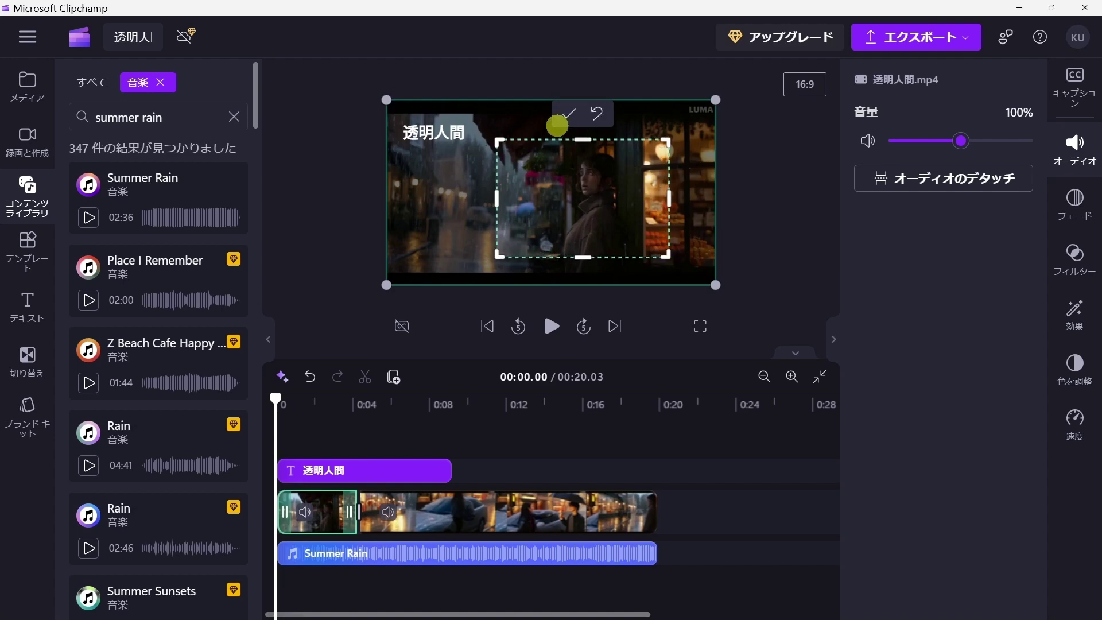
left_click(570, 113)
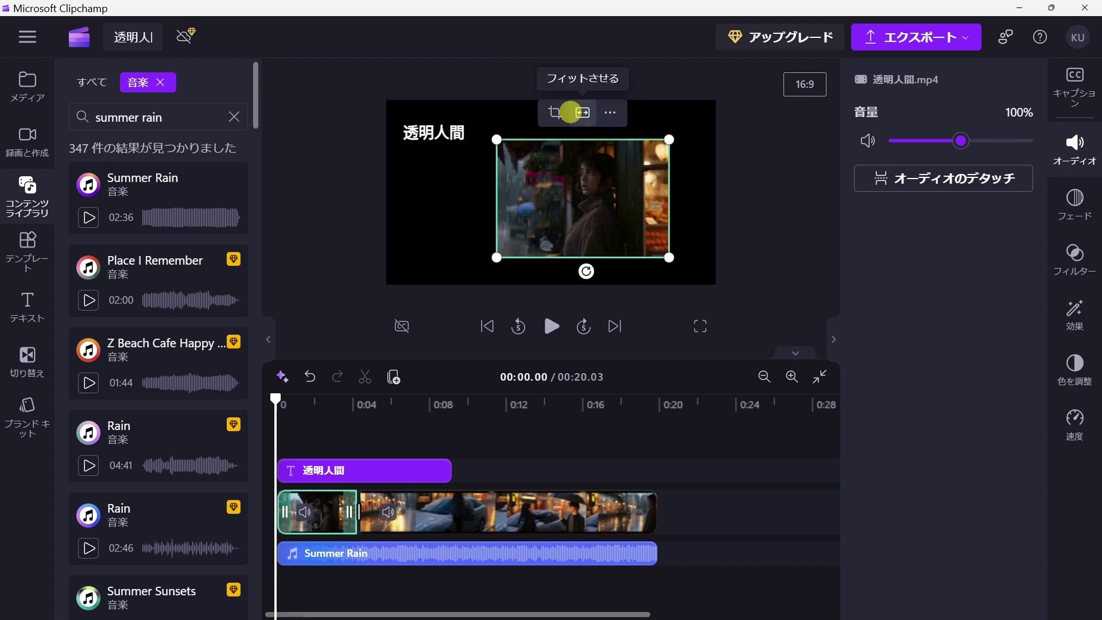
- Fit the cropped first clip to the frame height and play the opening seconds to check it
left_click(580, 102)
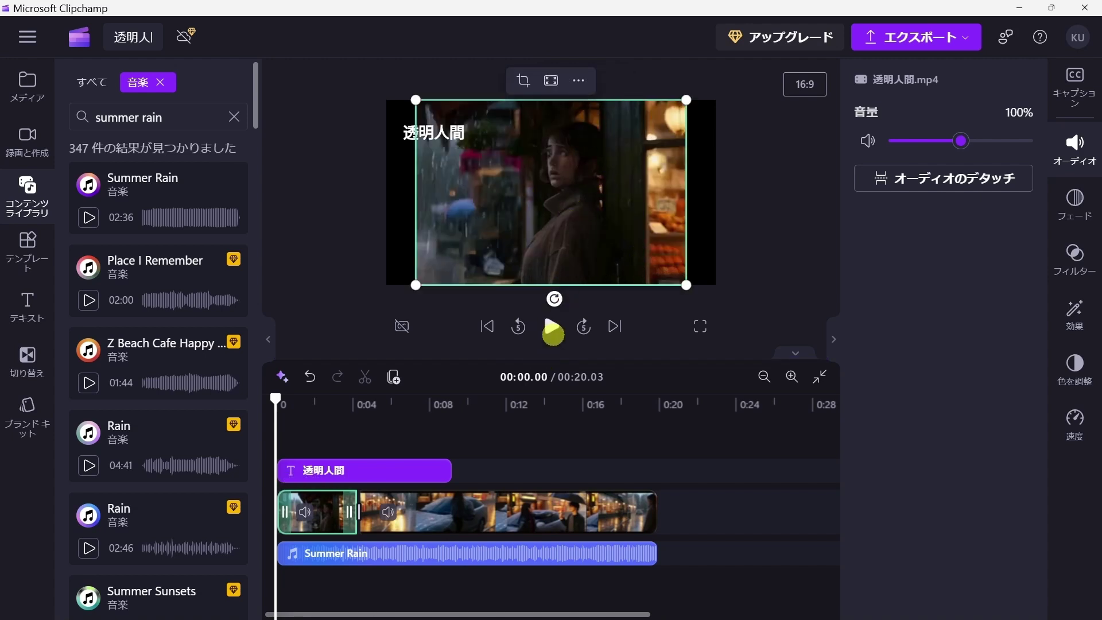
left_click(552, 322)
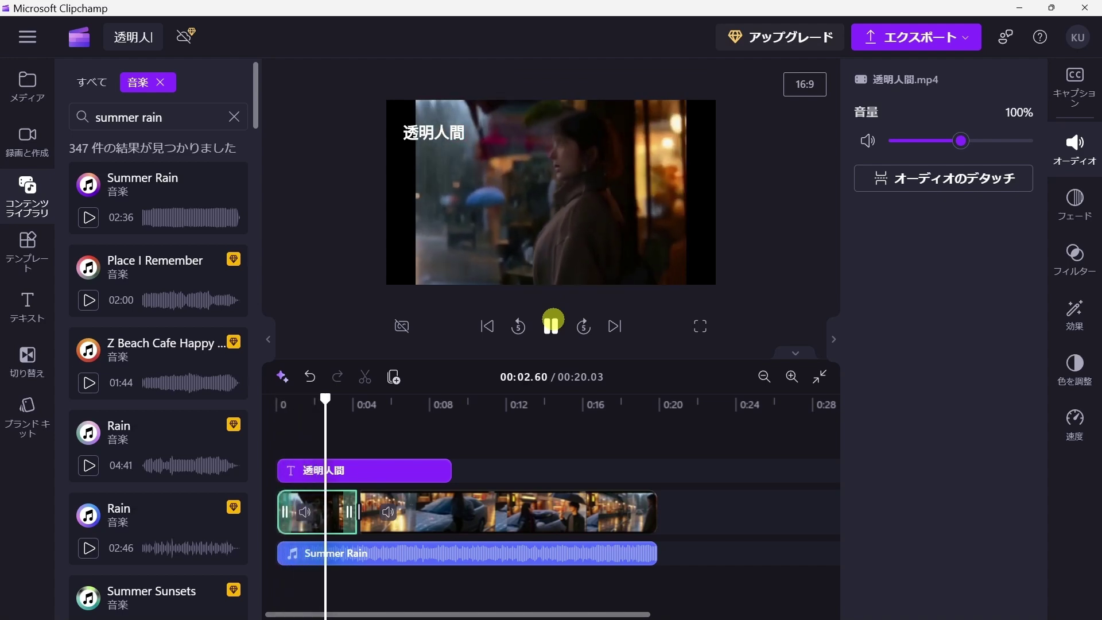
left_click(553, 322)
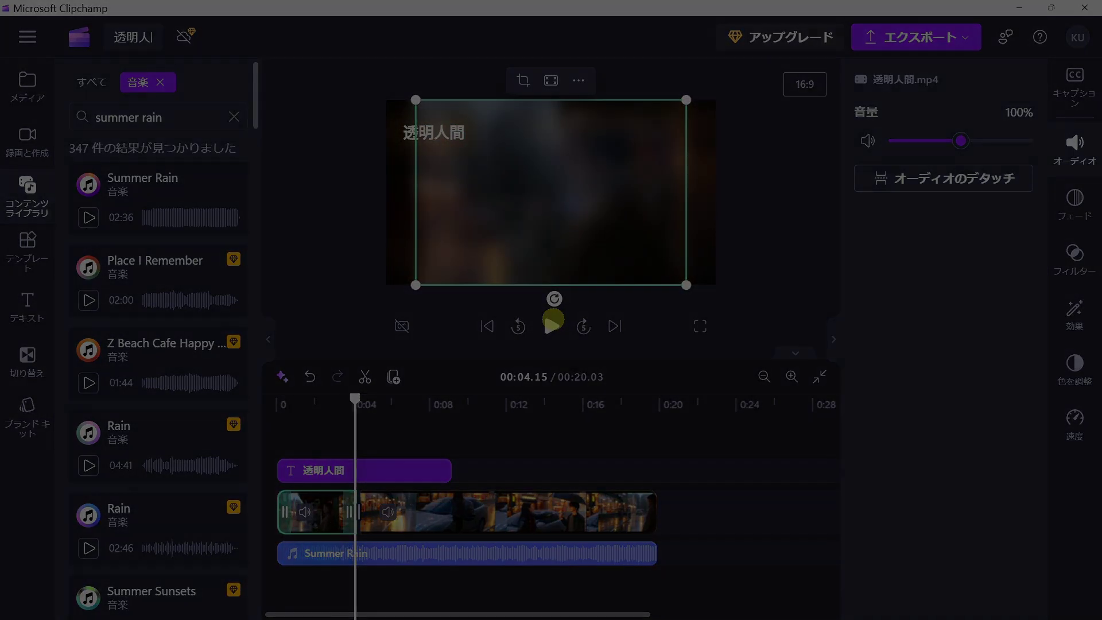